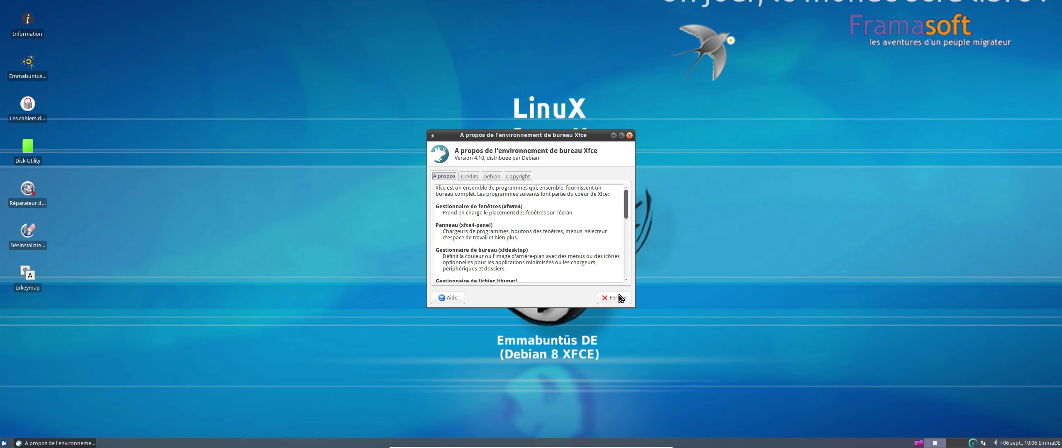
- Close the Xfce about window, open a terminal on the desktop and run uname -a to read the kernel information
click(619, 298)
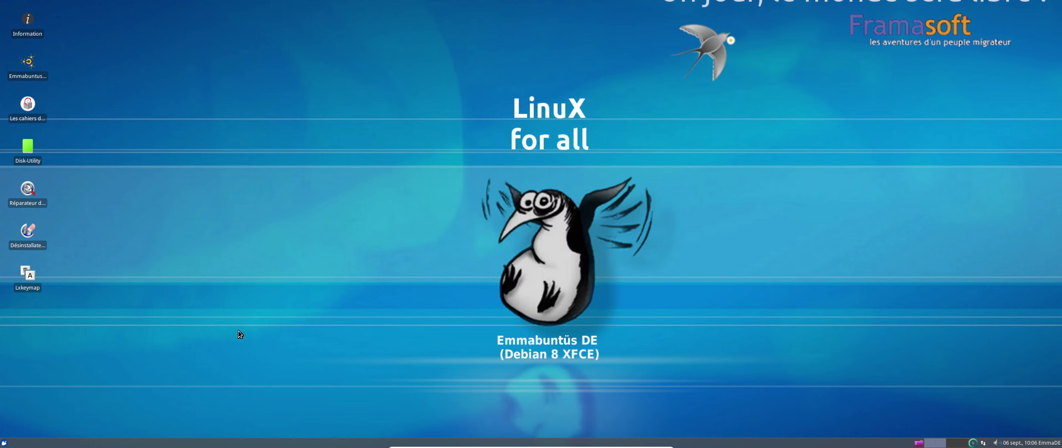
right_click(271, 129)
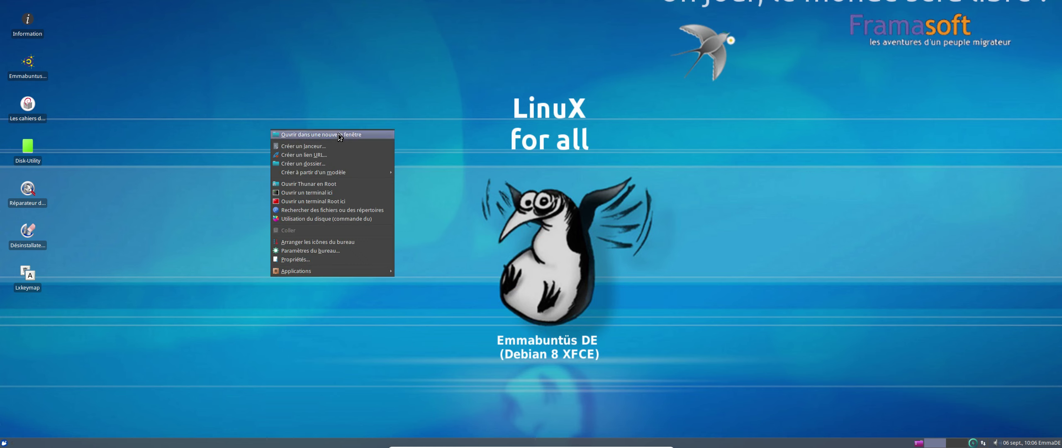
click(314, 193)
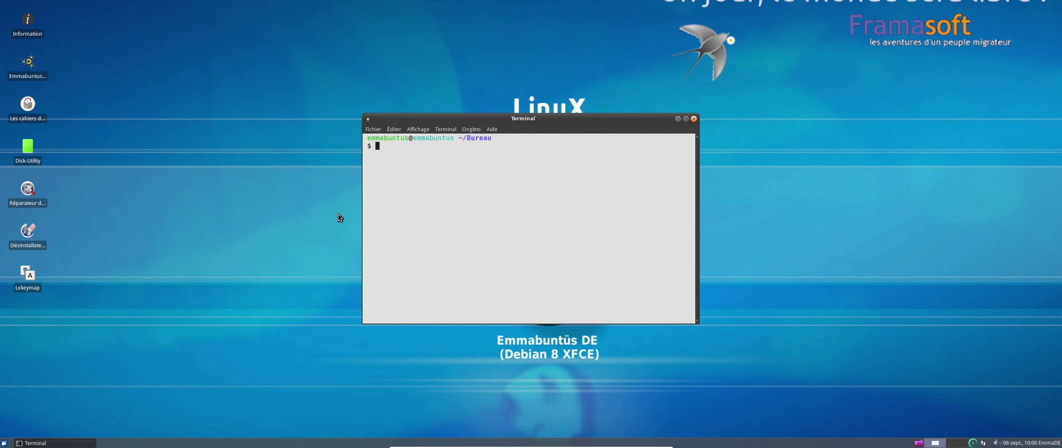
text(uname -a)
key(Return)
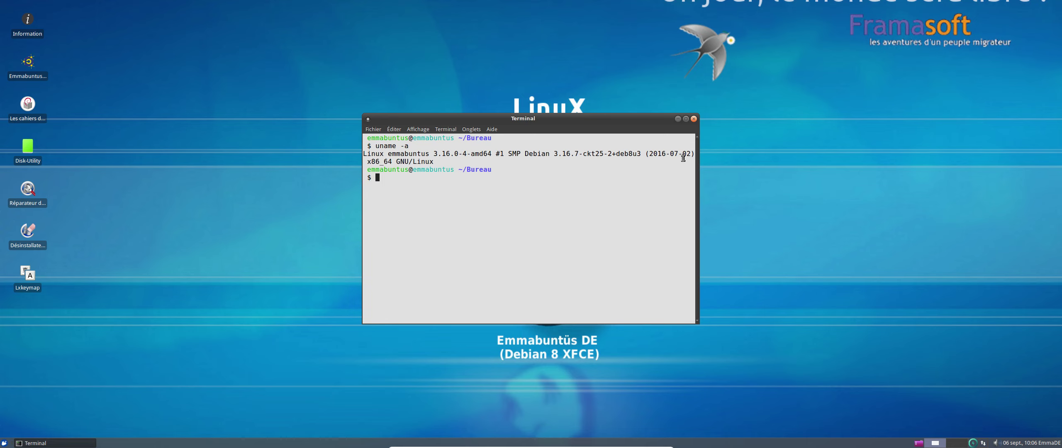
triple_click(650, 156)
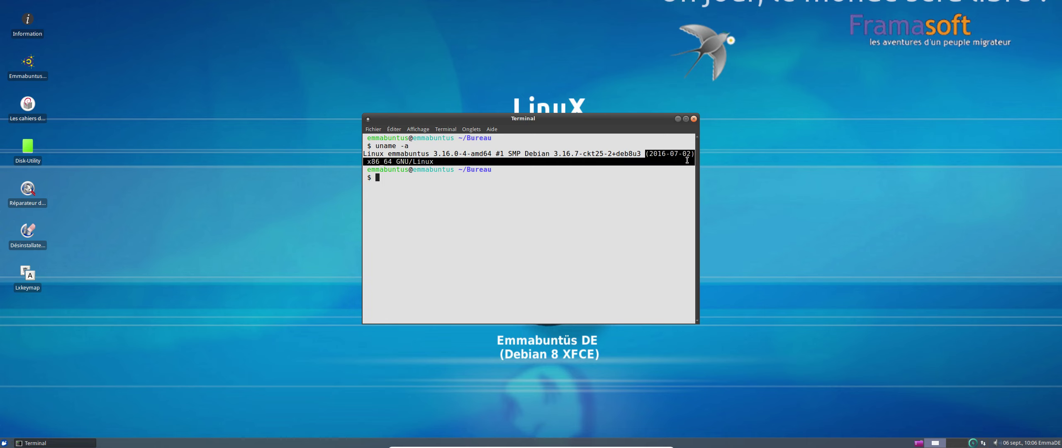
- Run top to examine the running processes and memory usage, and close the terminal
click(554, 204)
text(top)
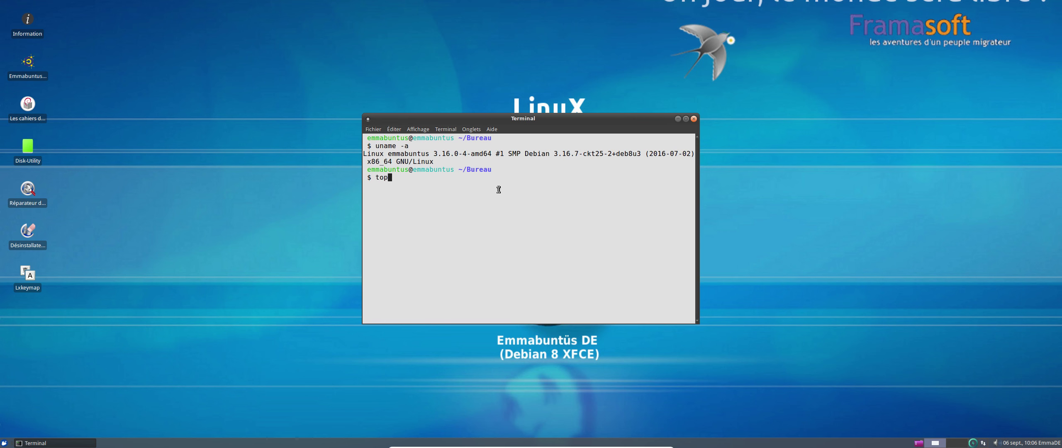
key(Return)
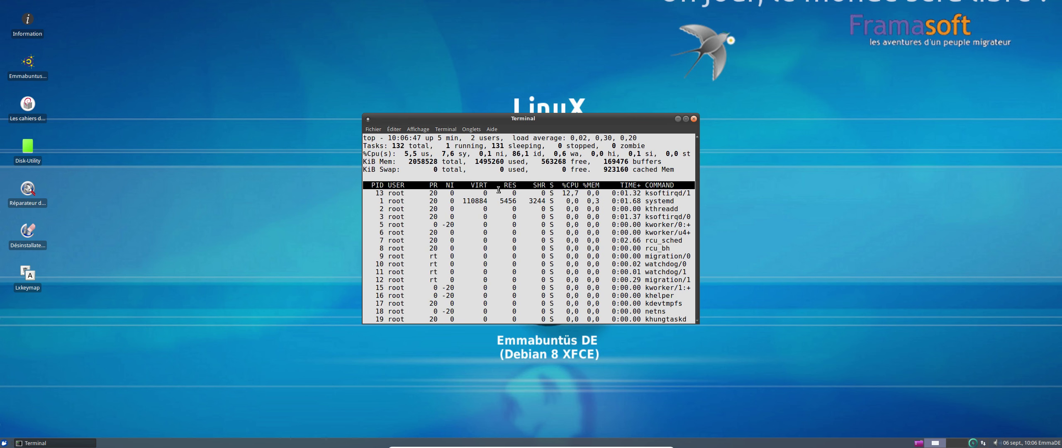
scroll(502, 187, up, 2)
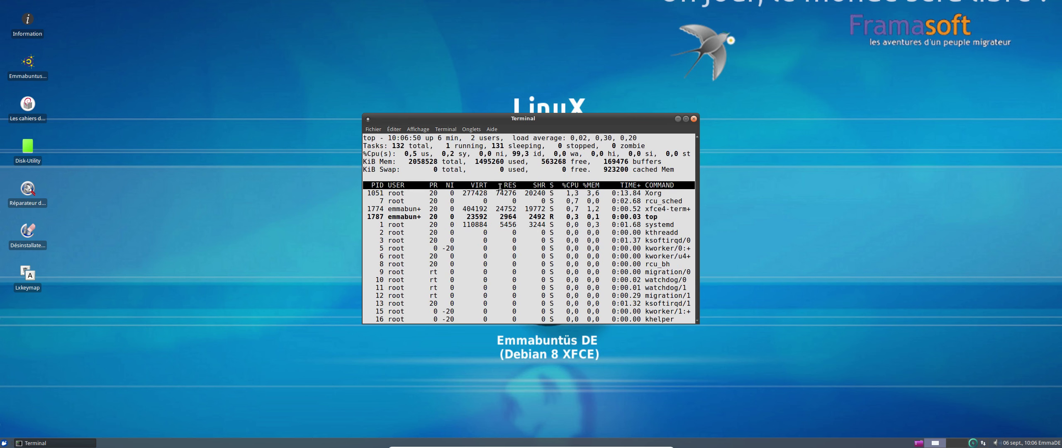
scroll(505, 185, up, 2)
scroll(505, 185, down, 2)
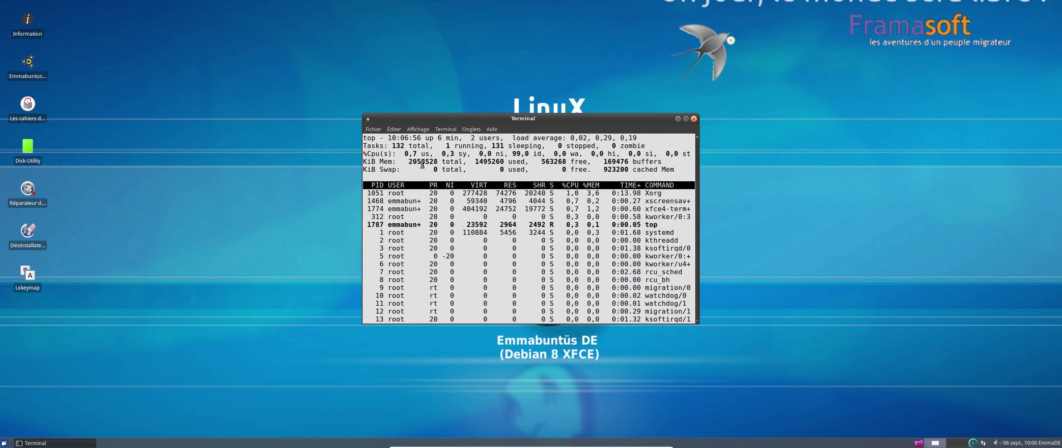
click(693, 119)
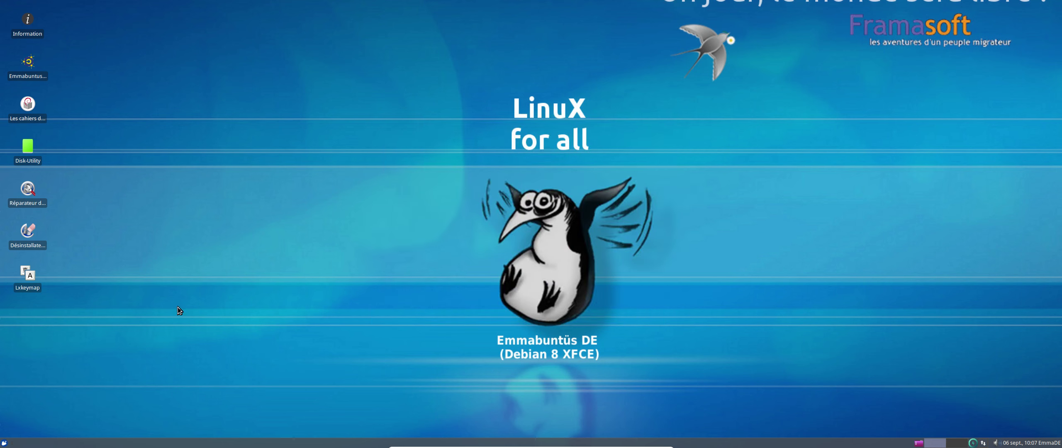
- Launch Htop from the system applications to examine CPU and memory usage, and close it
click(5, 444)
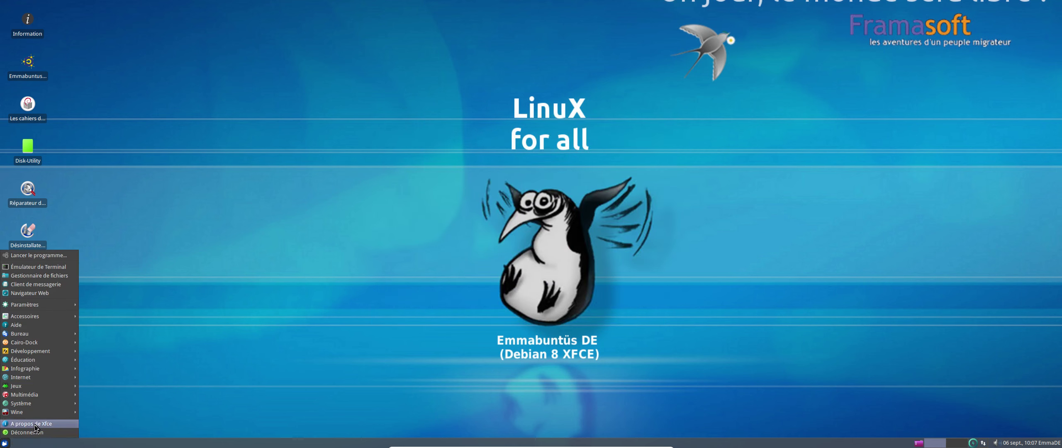
mouse_move(47, 406)
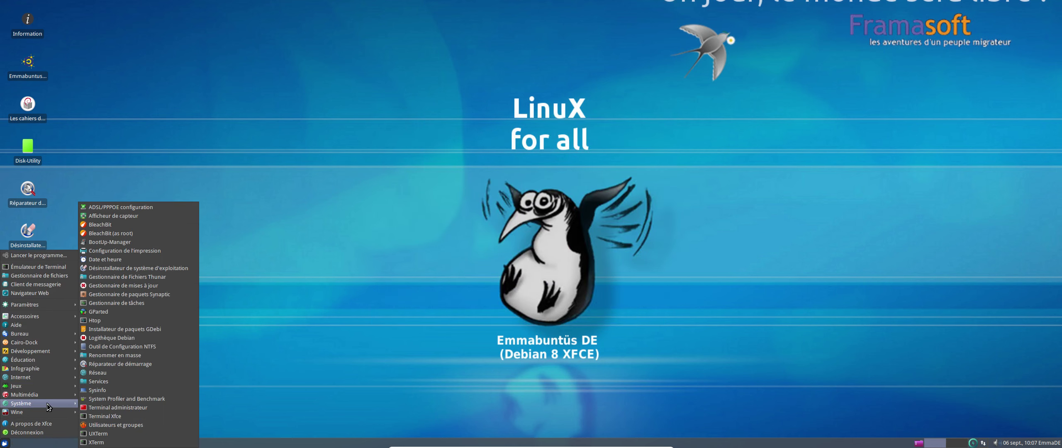
click(129, 322)
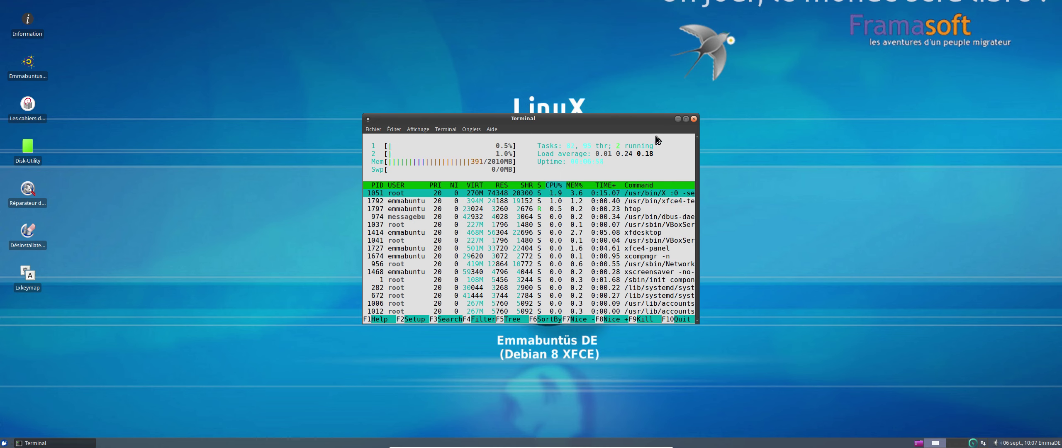
click(693, 119)
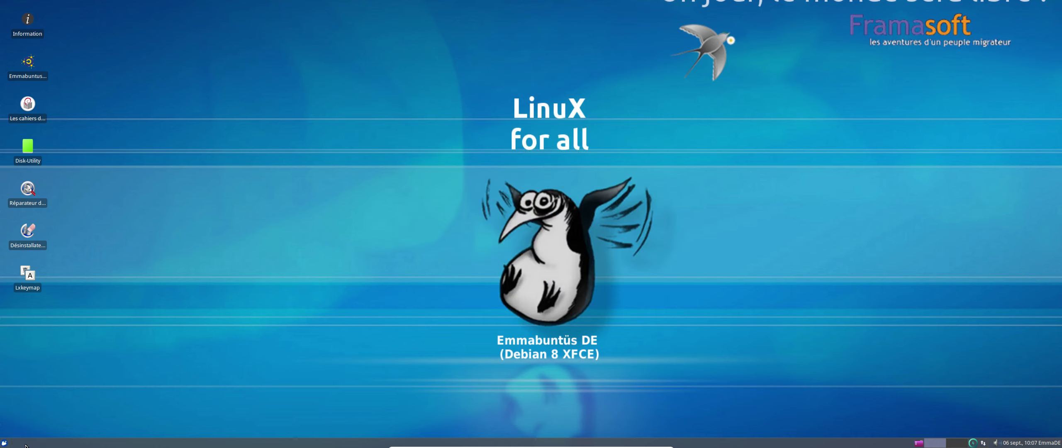
- Launch Caffeine from the accessories applications
click(5, 443)
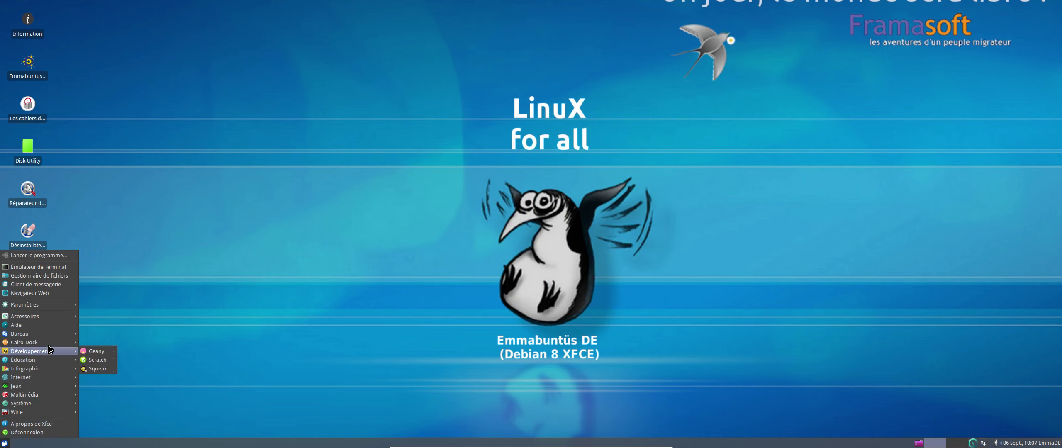
mouse_move(54, 342)
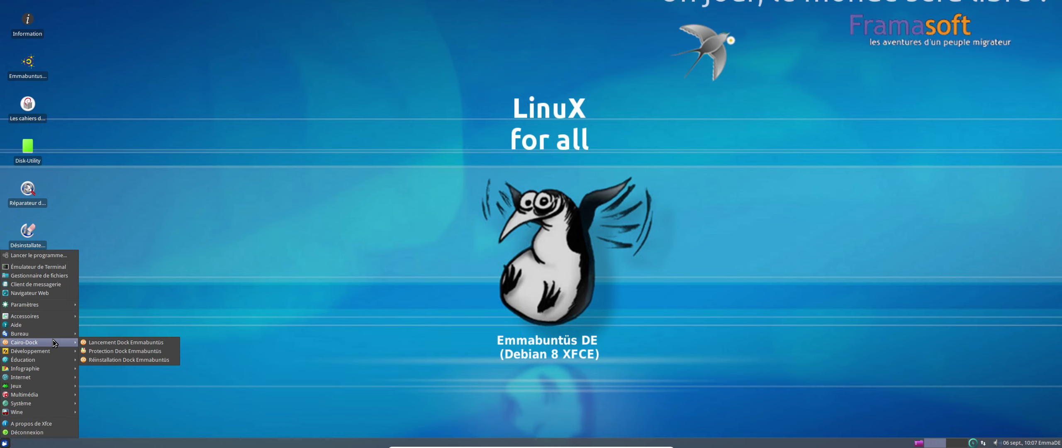
mouse_move(68, 320)
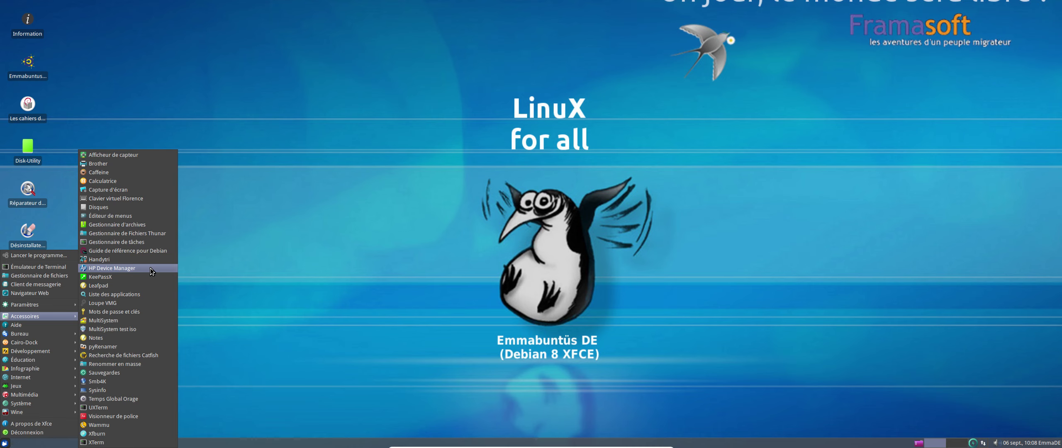
click(154, 174)
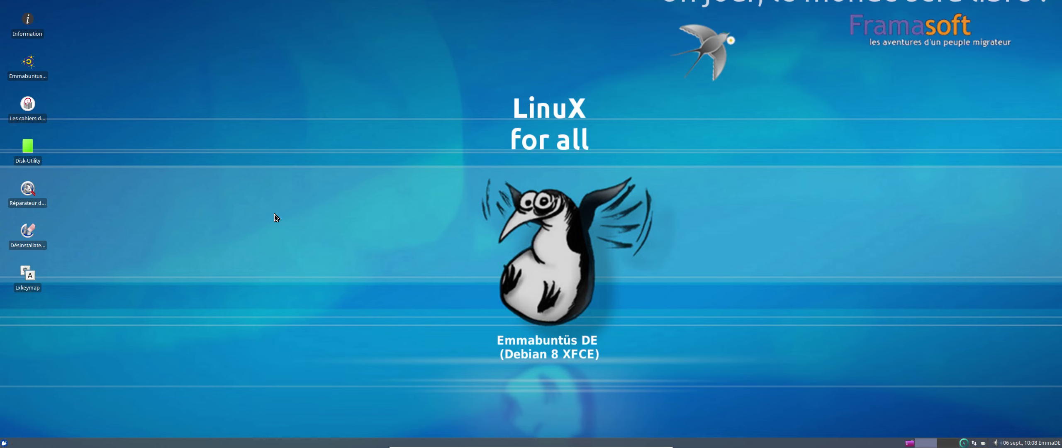
- Launch Handytri and browse its folder chooser from the desktop folder to the personal folder, moving the window clear of the wallpaper figure
click(6, 443)
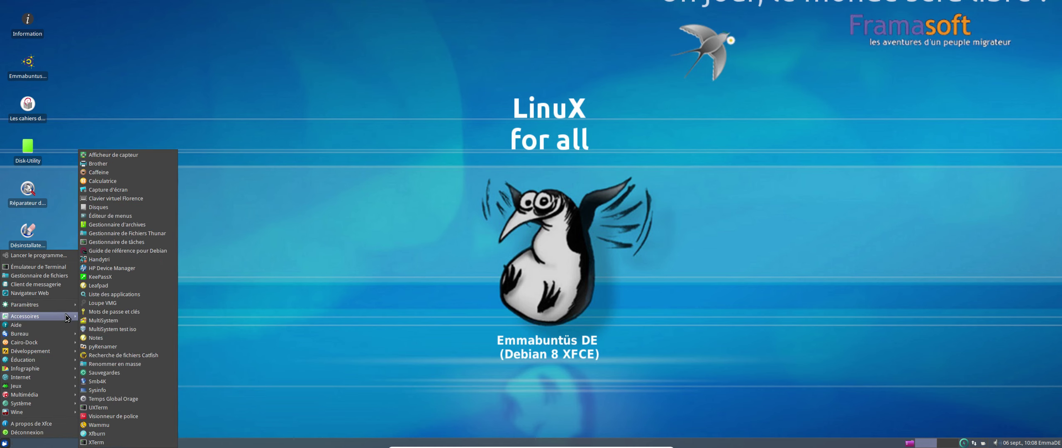
click(142, 262)
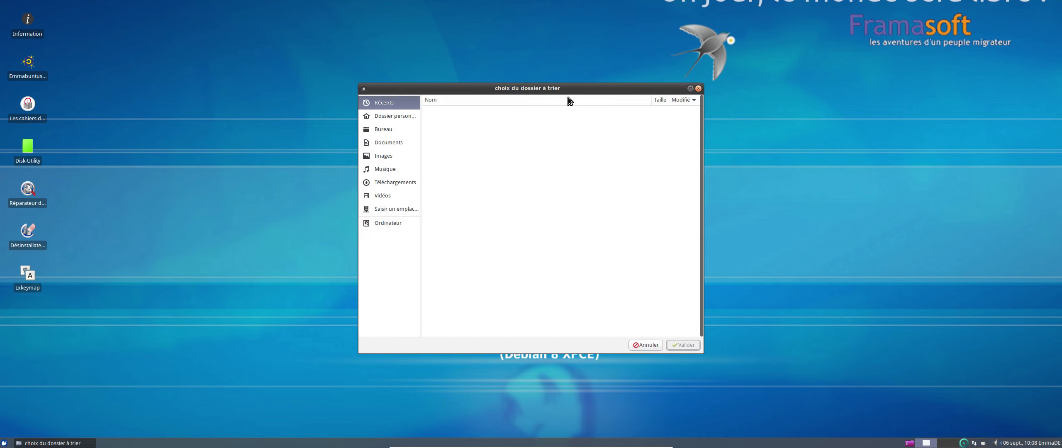
drag(569, 89, 440, 64)
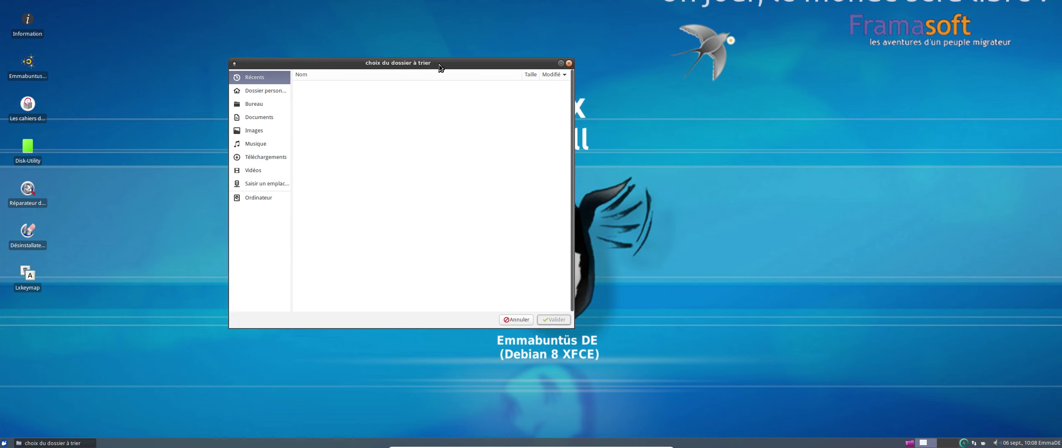
click(267, 104)
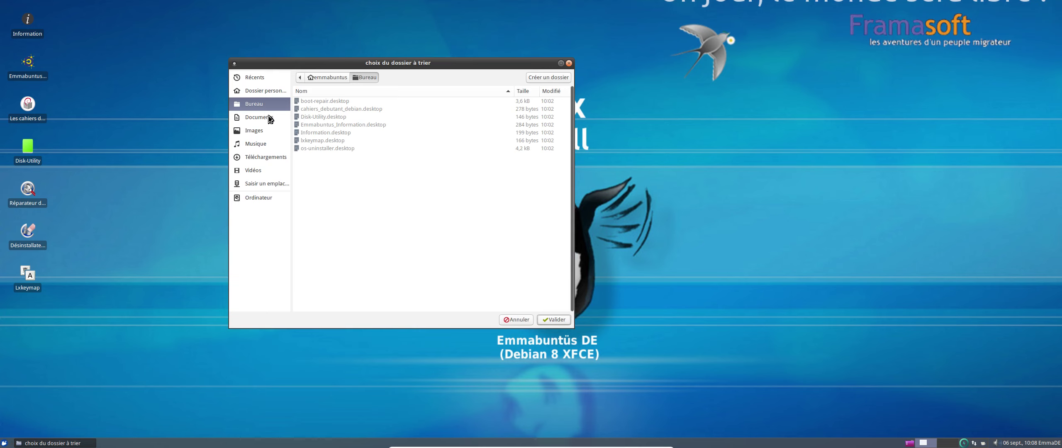
click(274, 96)
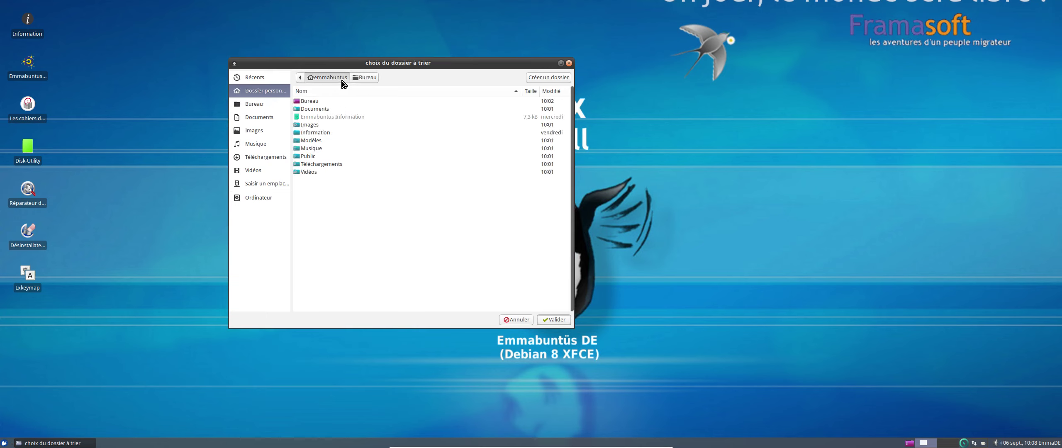
drag(328, 67, 198, 25)
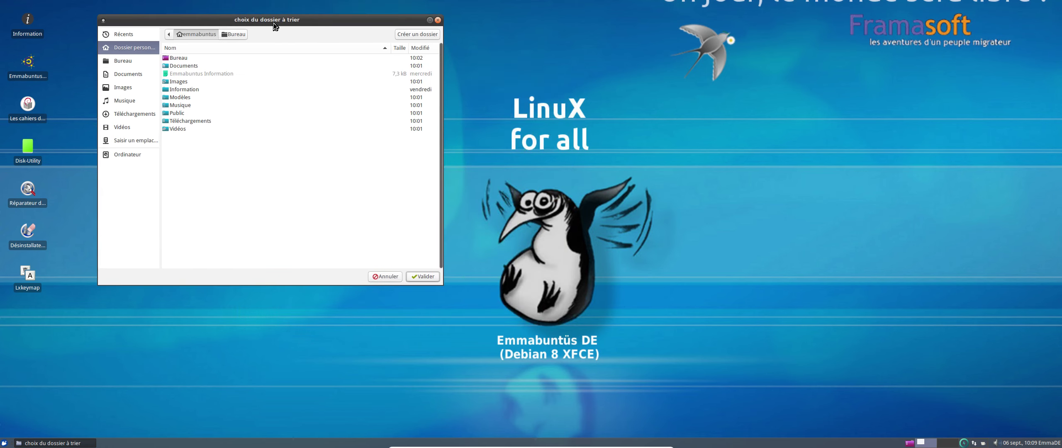
drag(274, 27, 271, 41)
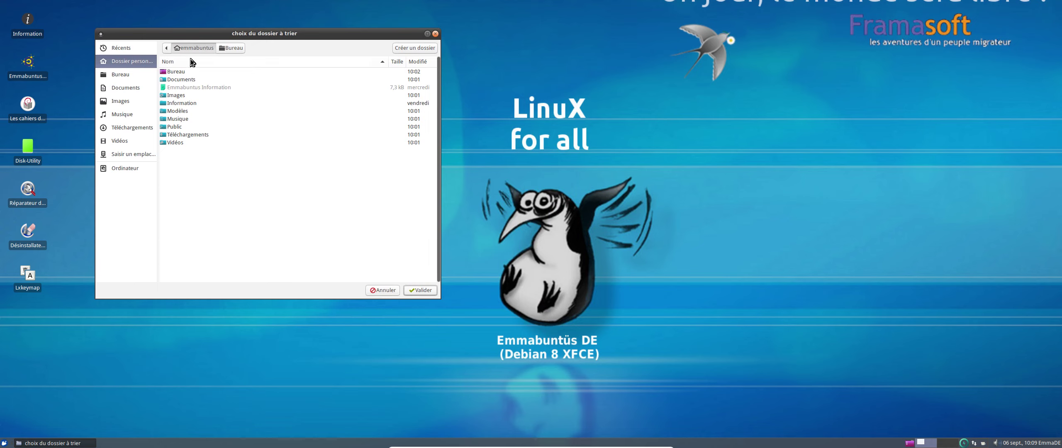
drag(257, 36, 253, 45)
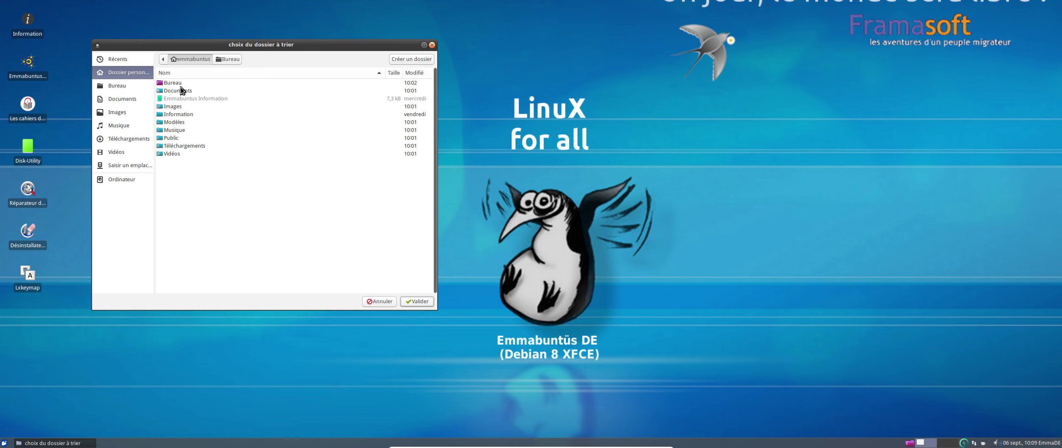
- Open the file manager while keeping the Handytri folder chooser open
click(4, 443)
click(51, 276)
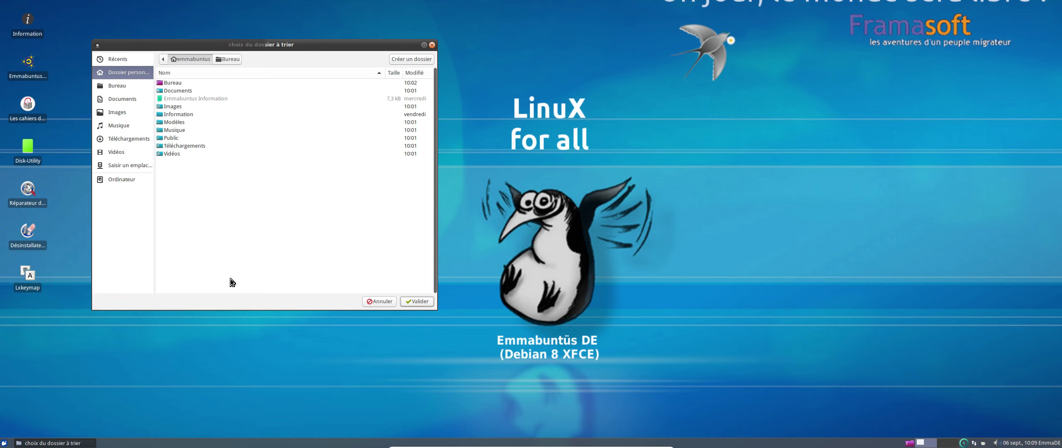
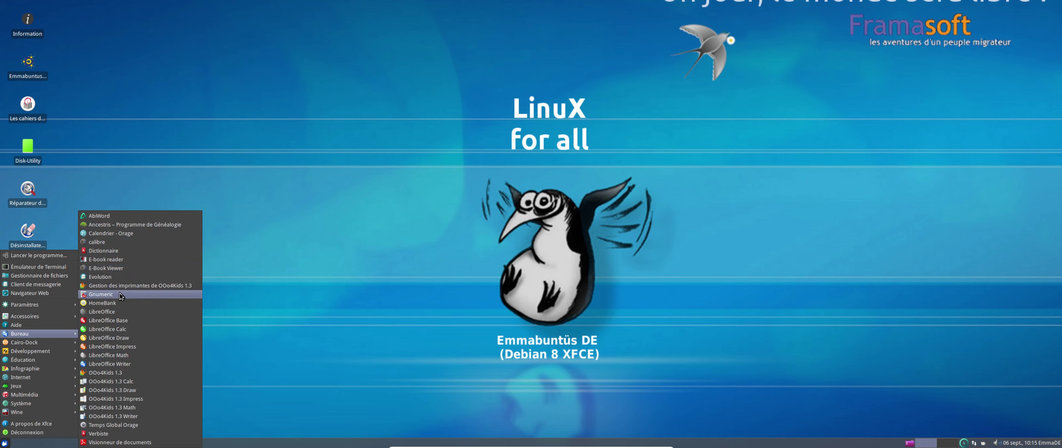
- Launch the Gnumeric spreadsheet from the office applications
click(120, 295)
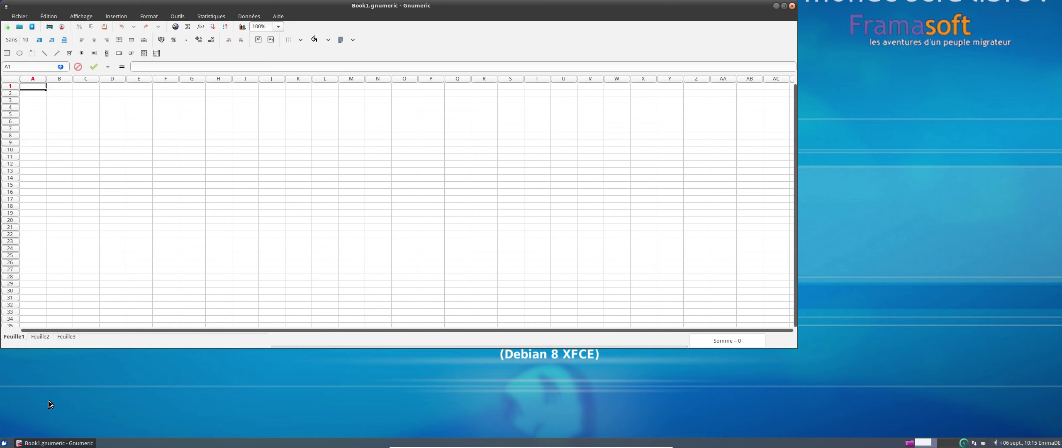
click(5, 443)
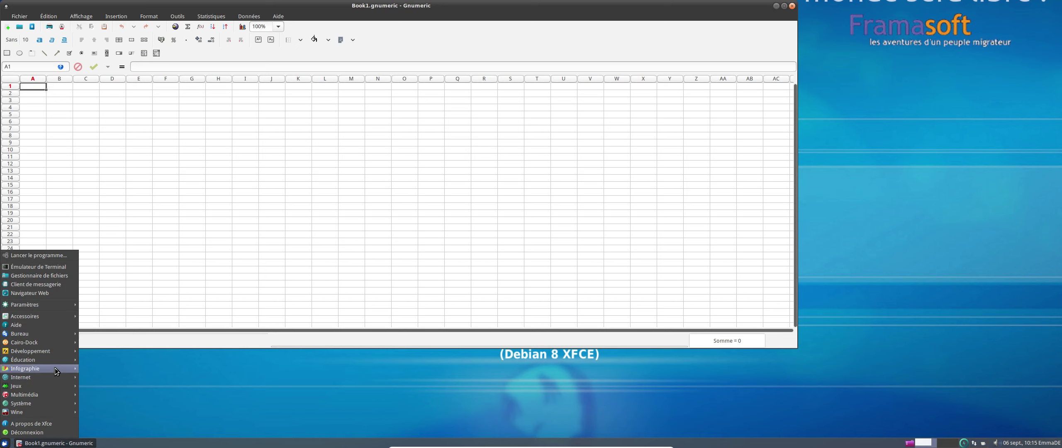
mouse_move(64, 333)
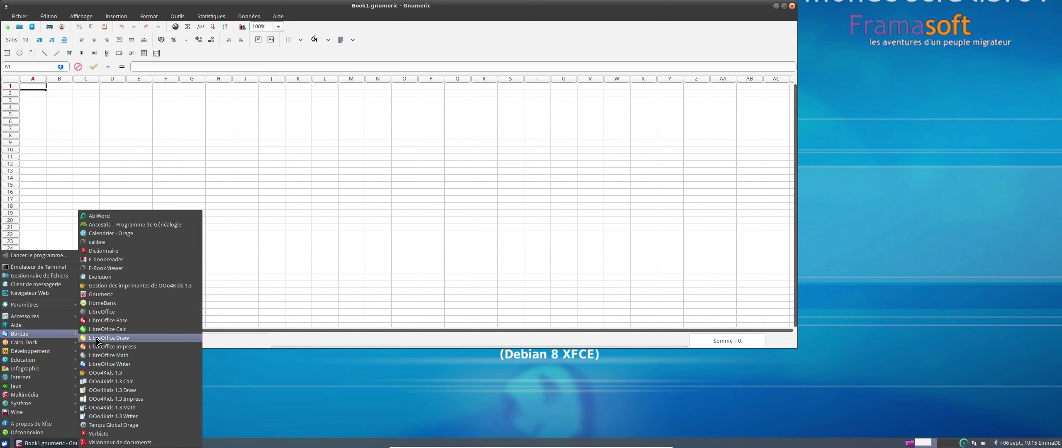
click(139, 338)
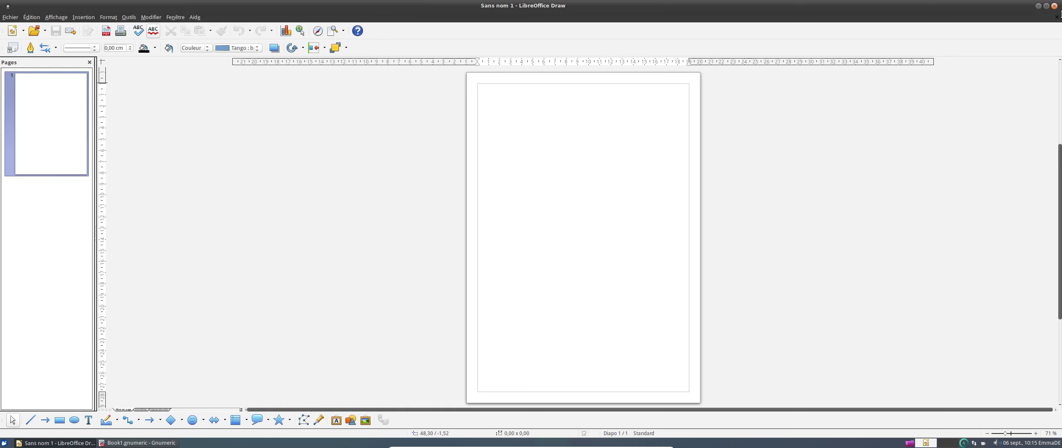
click(1055, 7)
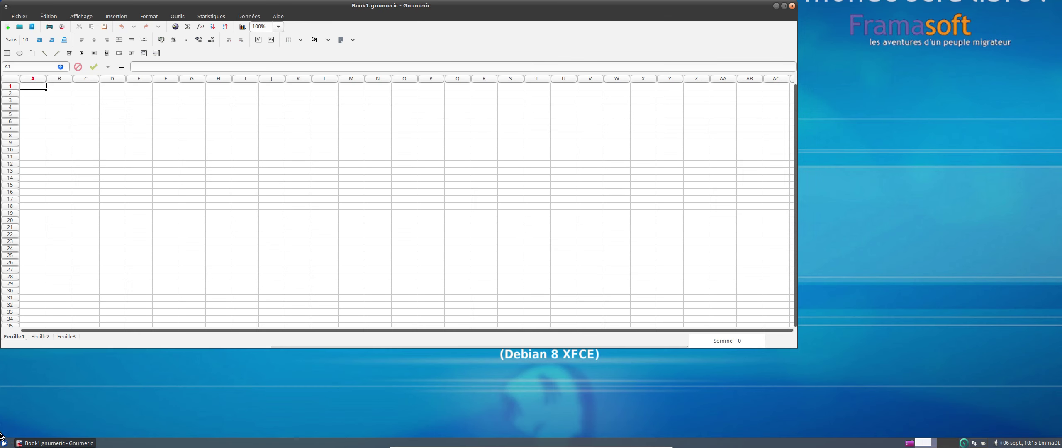
- Launch LibreOffice Calc with a blank spreadsheet alongside Gnumeric
click(3, 443)
mouse_move(64, 334)
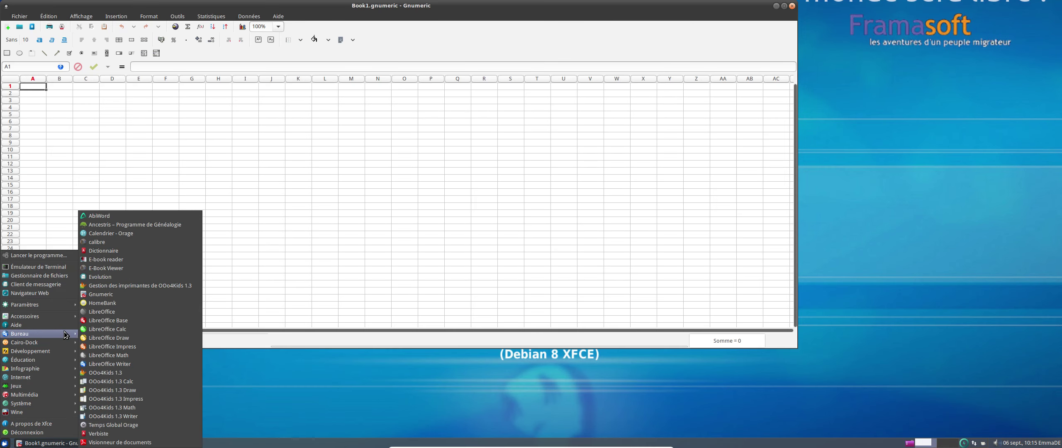
click(136, 328)
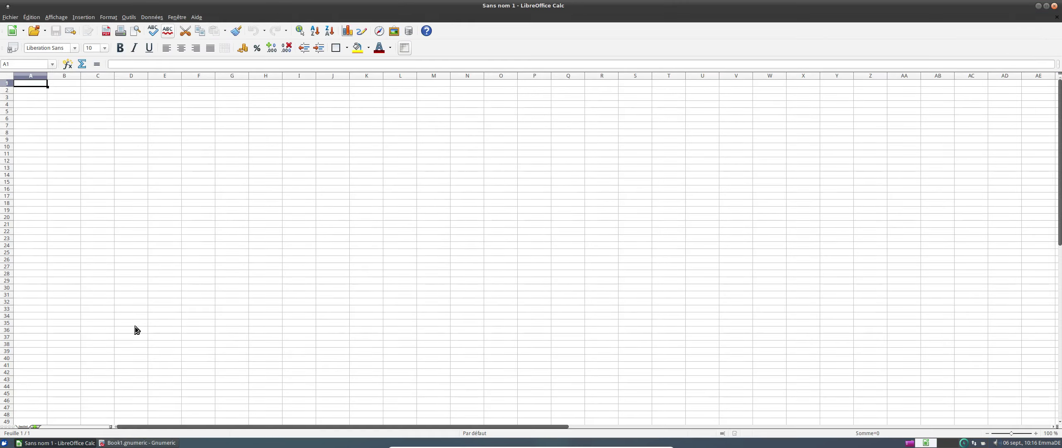
- Move the LibreOffice Calc window off Gnumeric, launch OOo4Kids 1.3 Calc, and arrange it so all three spreadsheets show
drag(534, 6, 587, 96)
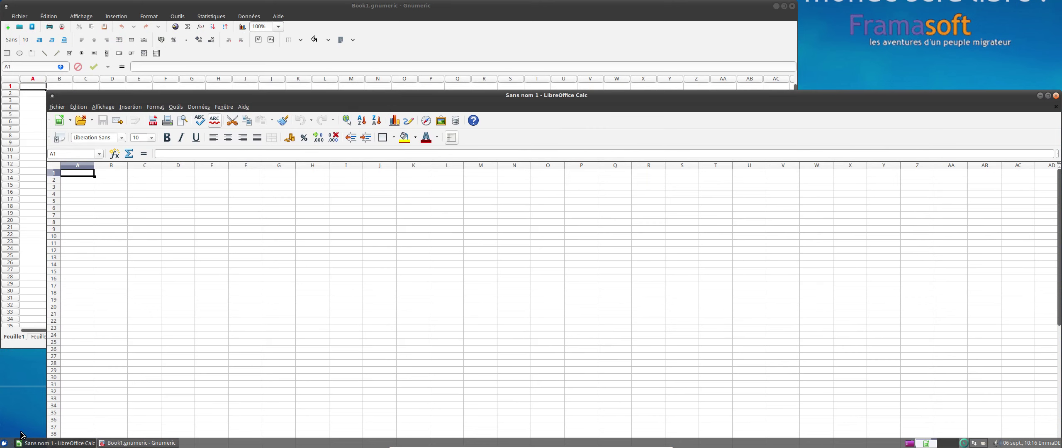
click(2, 443)
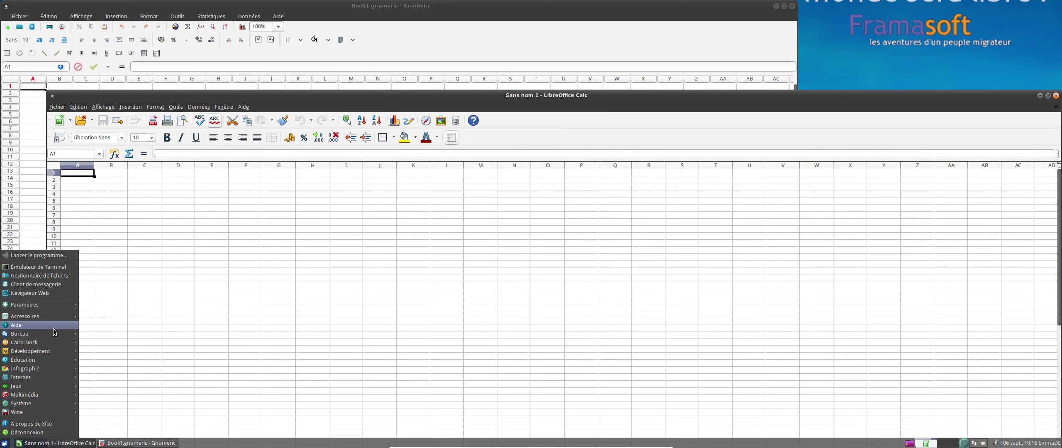
mouse_move(57, 345)
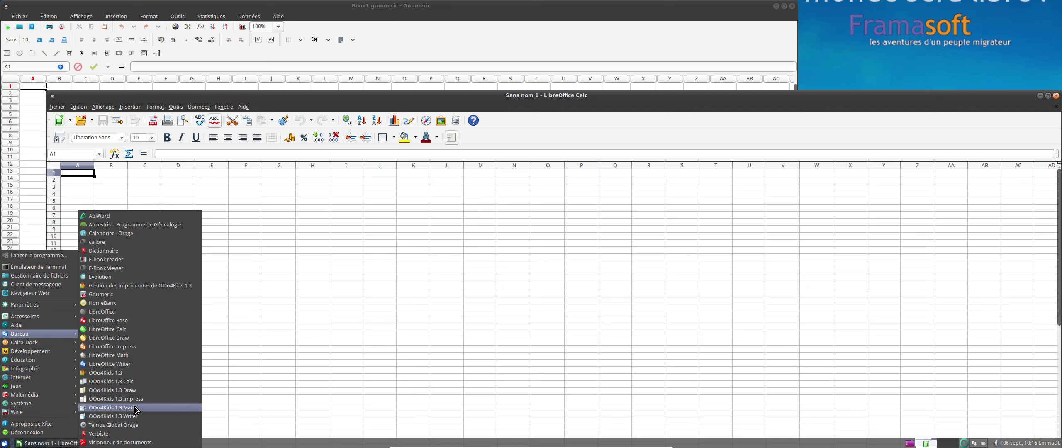
click(156, 382)
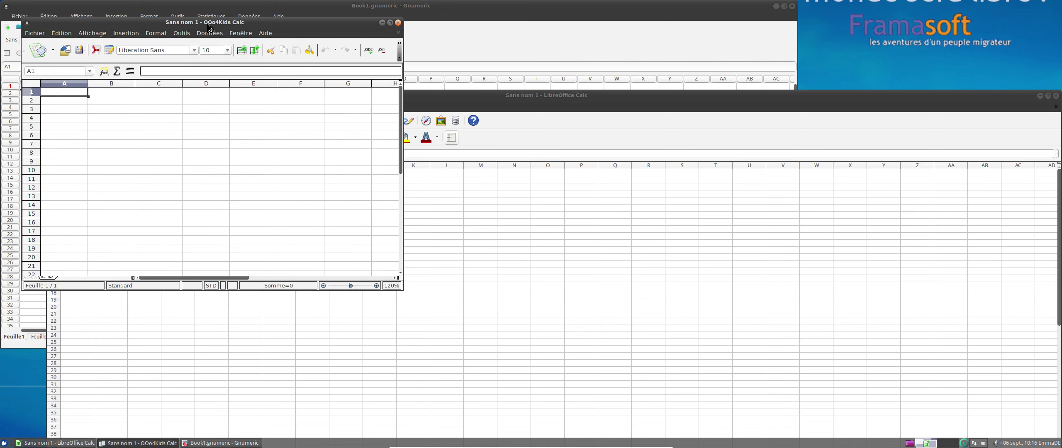
drag(323, 158, 798, 148)
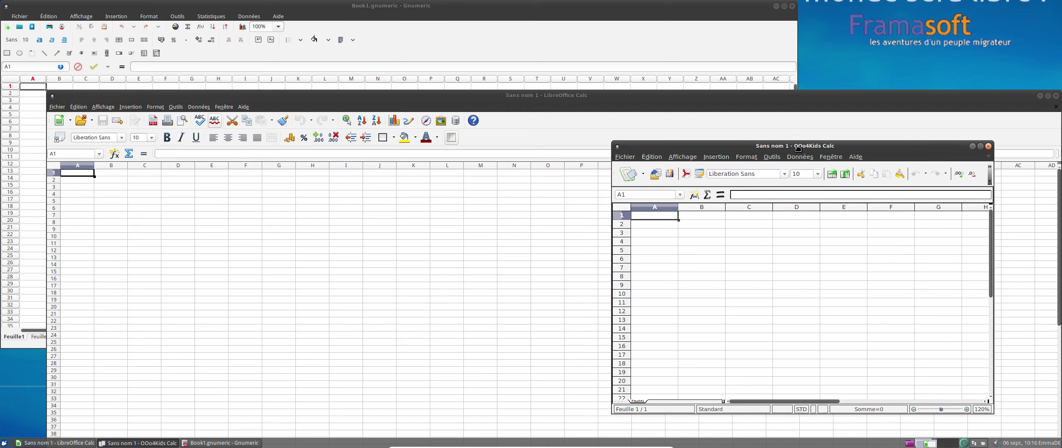
- Check Gnumeric's version in its about information and dismiss the dialog
click(276, 18)
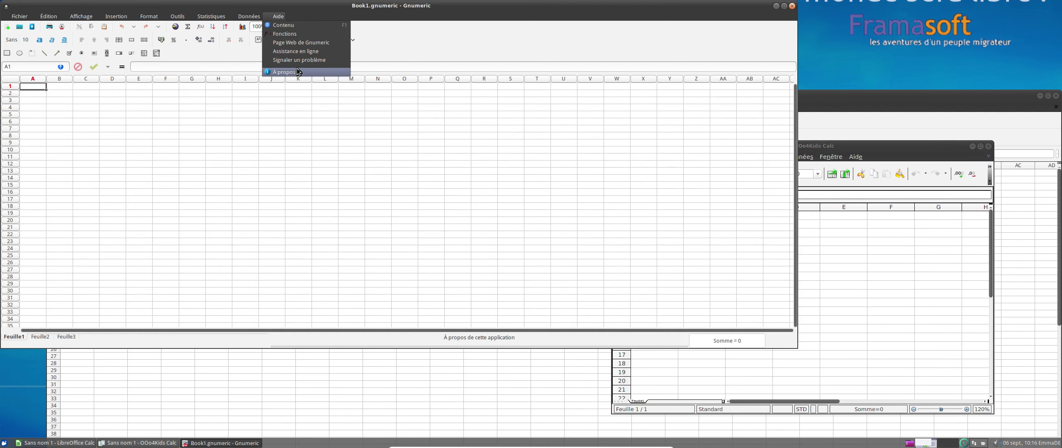
click(284, 72)
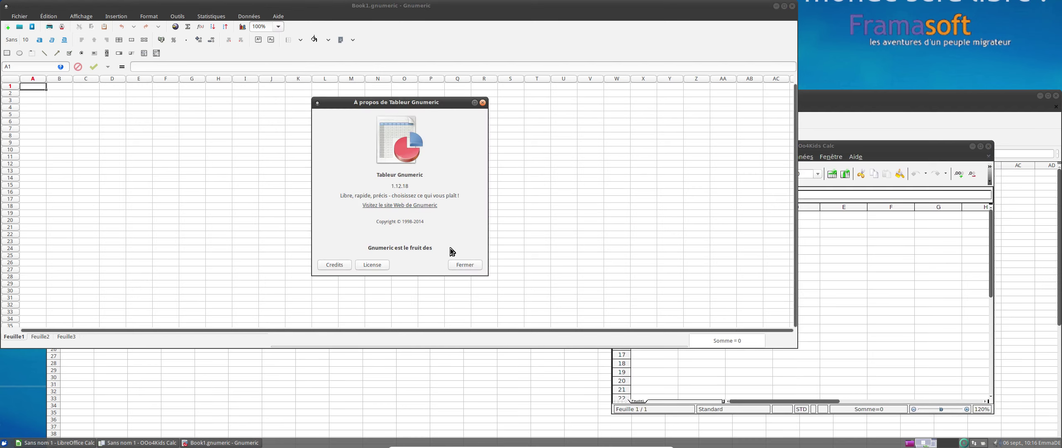
click(464, 264)
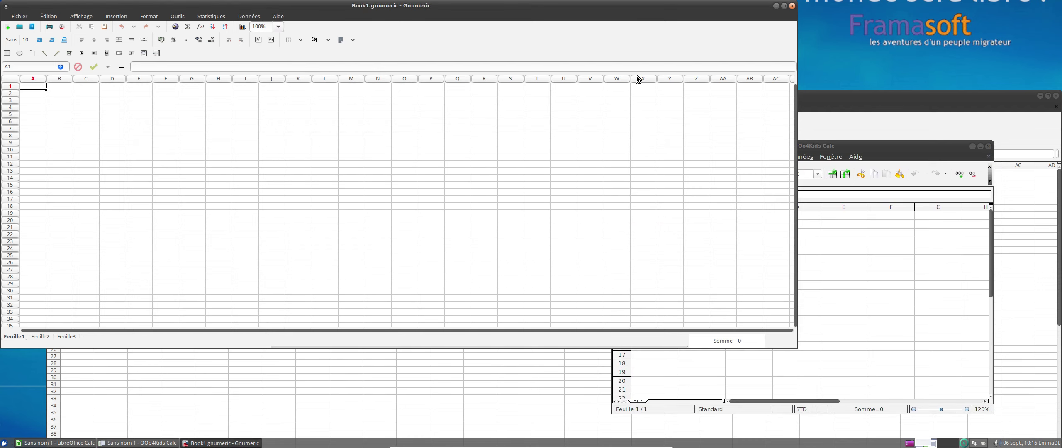
- Close the Gnumeric, LibreOffice Calc and OOo4Kids Calc windows
click(794, 8)
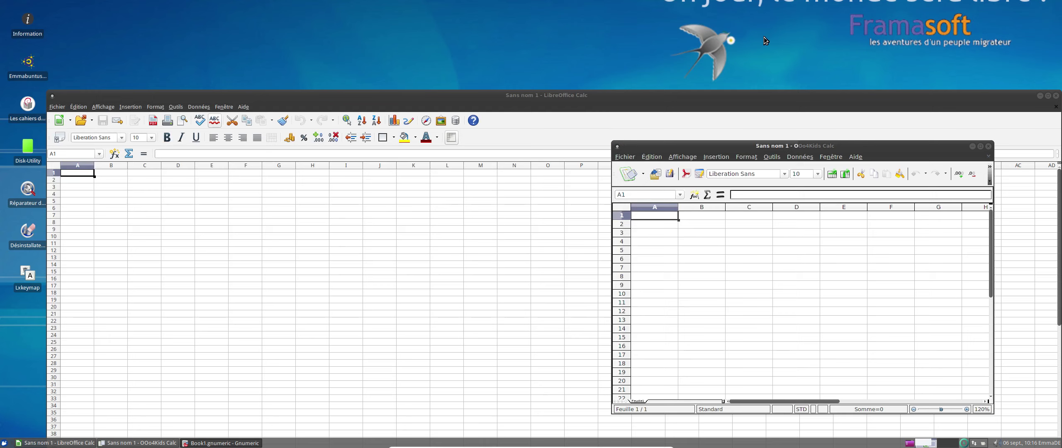
click(572, 100)
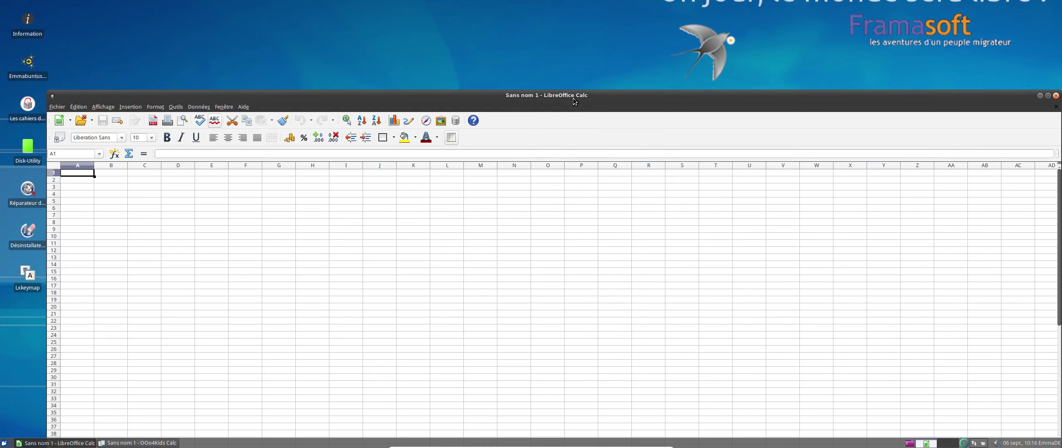
click(1055, 96)
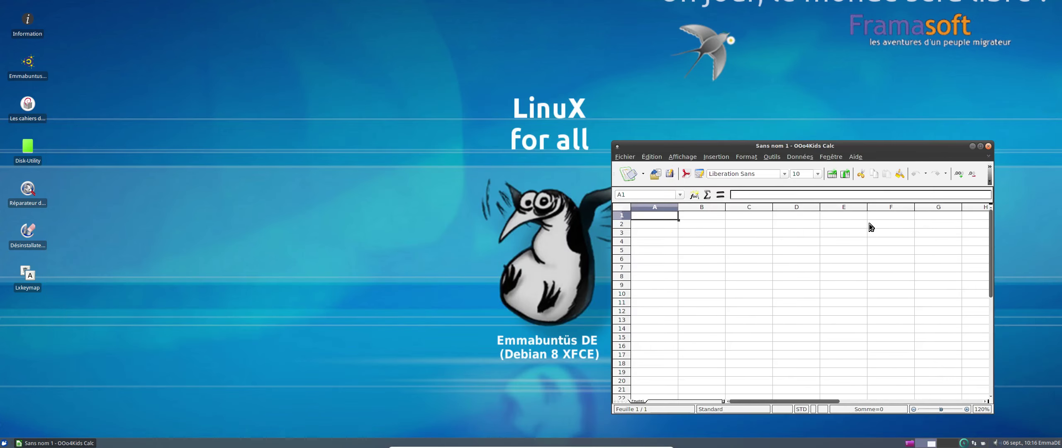
drag(854, 147, 447, 111)
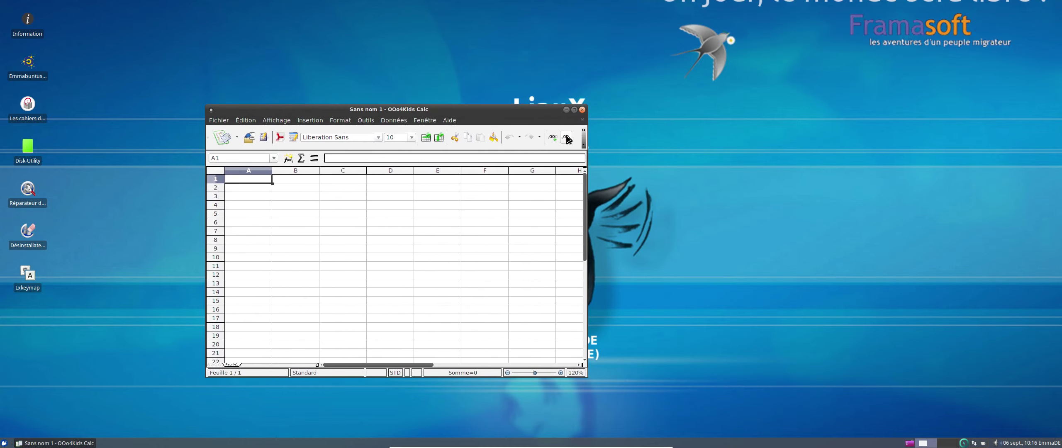
click(582, 110)
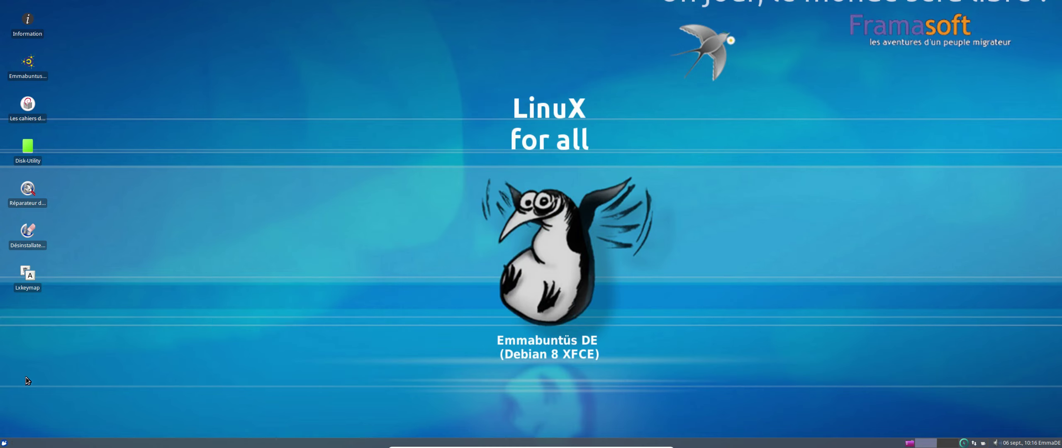
- Launch the Emmabuntüs dock and validate a dock type in its version chooser
click(3, 443)
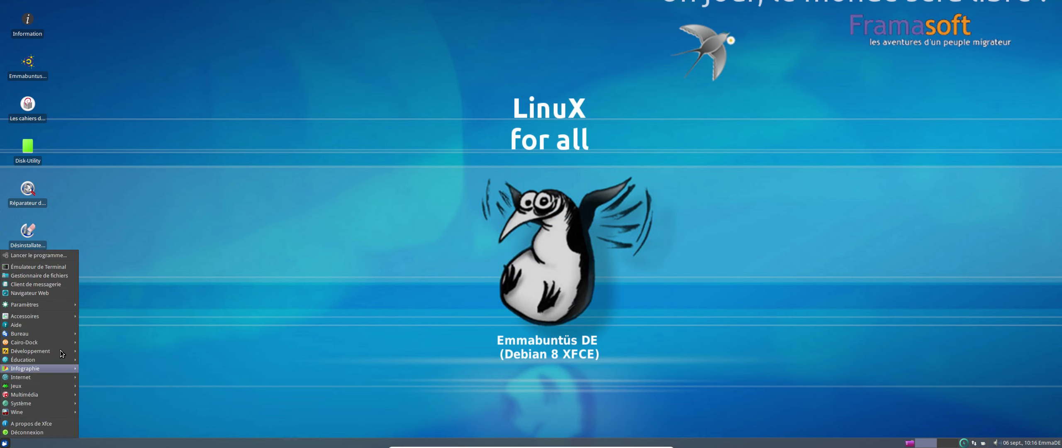
mouse_move(66, 334)
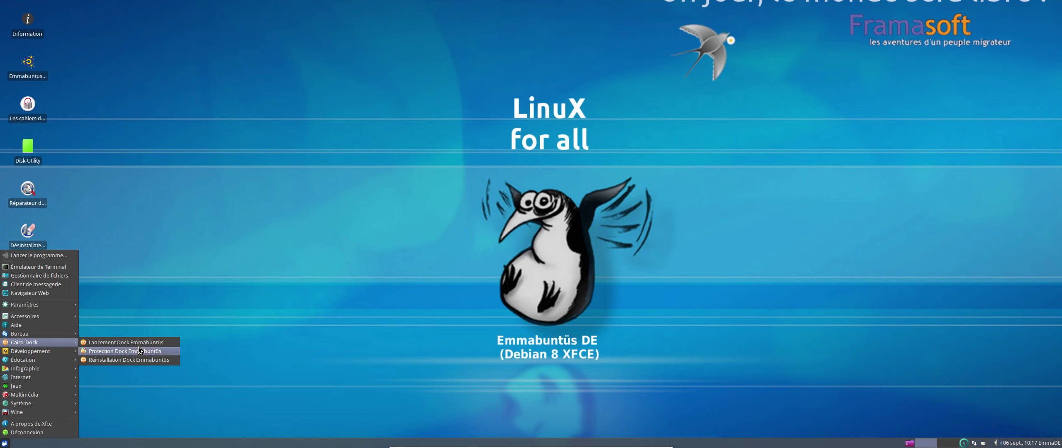
click(134, 343)
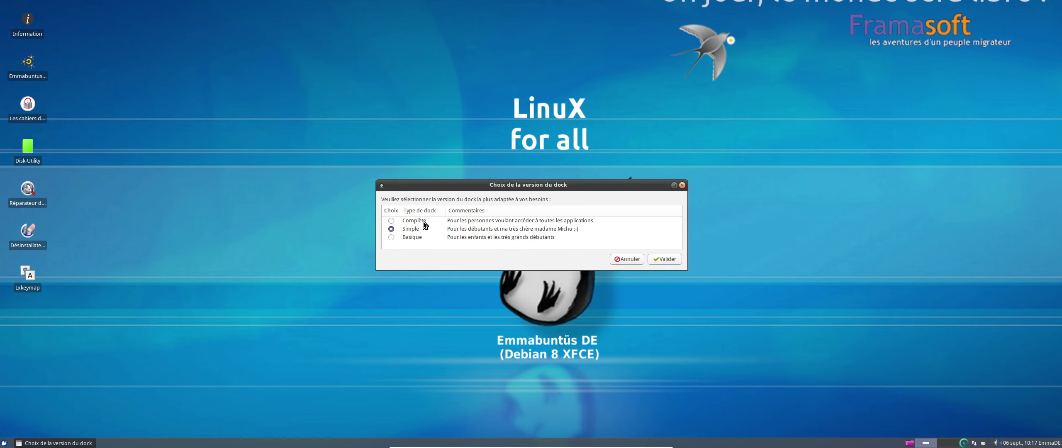
click(391, 221)
click(391, 238)
click(660, 260)
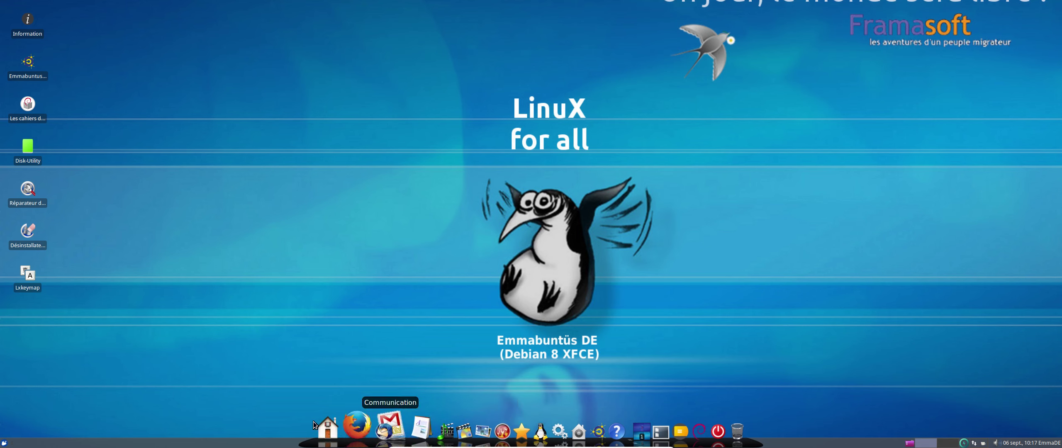
click(4, 444)
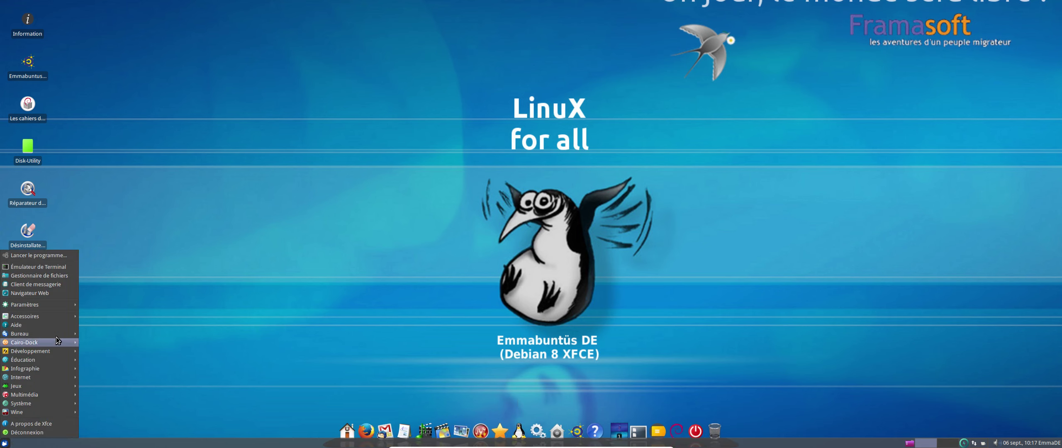
click(111, 305)
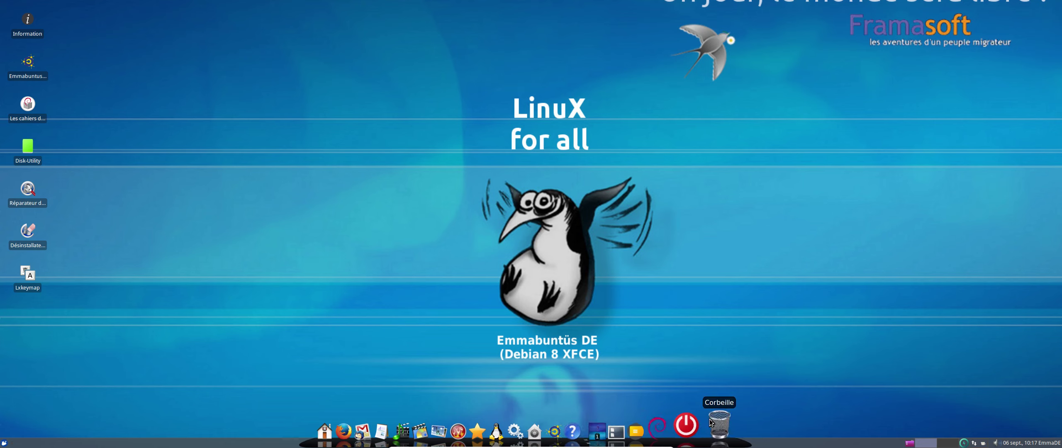
- Try to open the trash from the dock, and close the windows this brings up
click(714, 425)
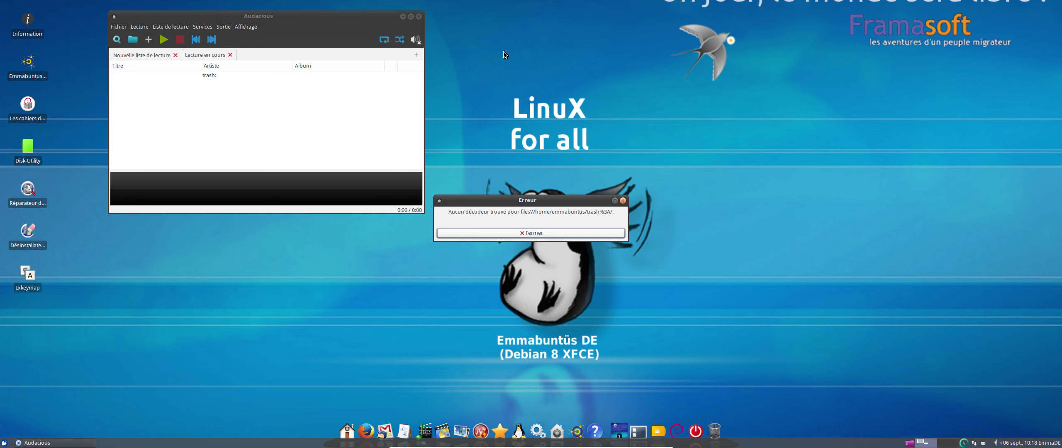
click(579, 231)
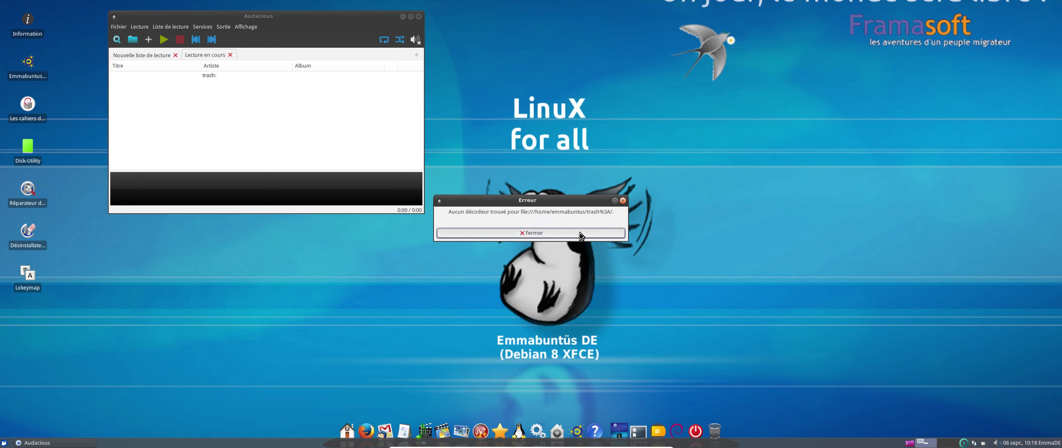
click(420, 17)
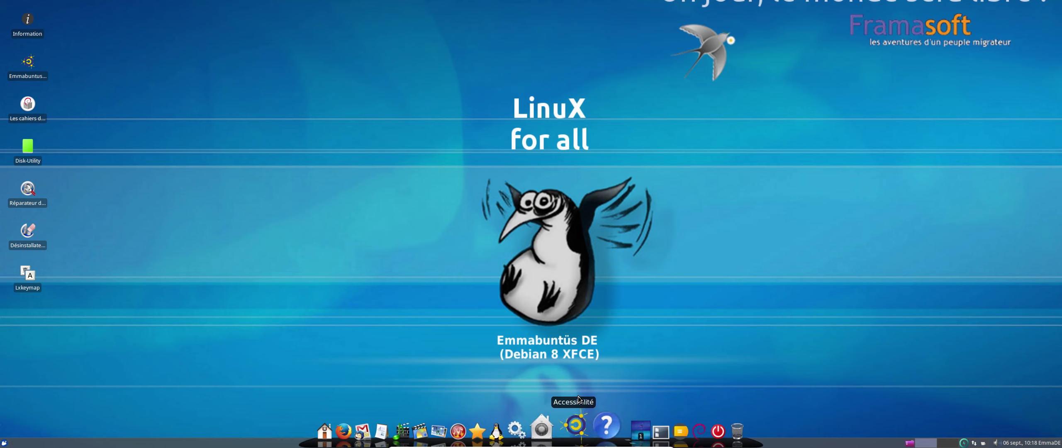
- Launch VLC from the dock's Video group and accept its privacy notice with network access to metadata allowed
click(578, 429)
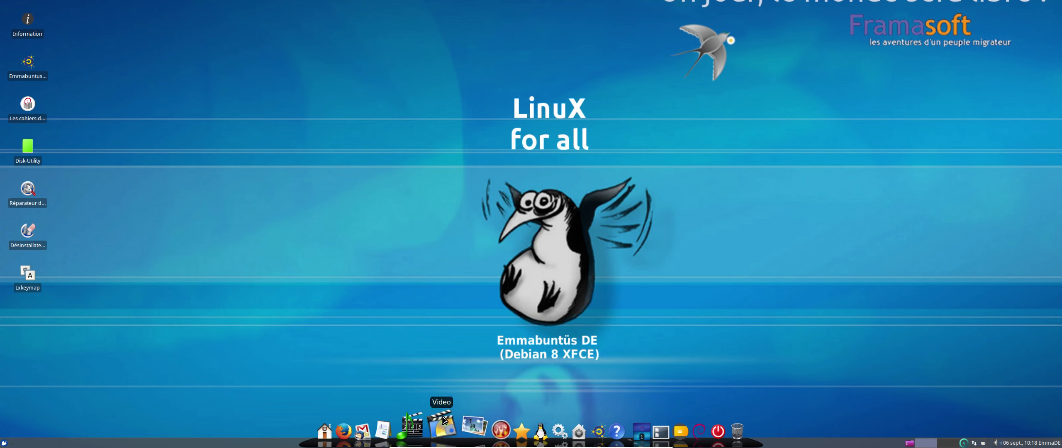
click(443, 429)
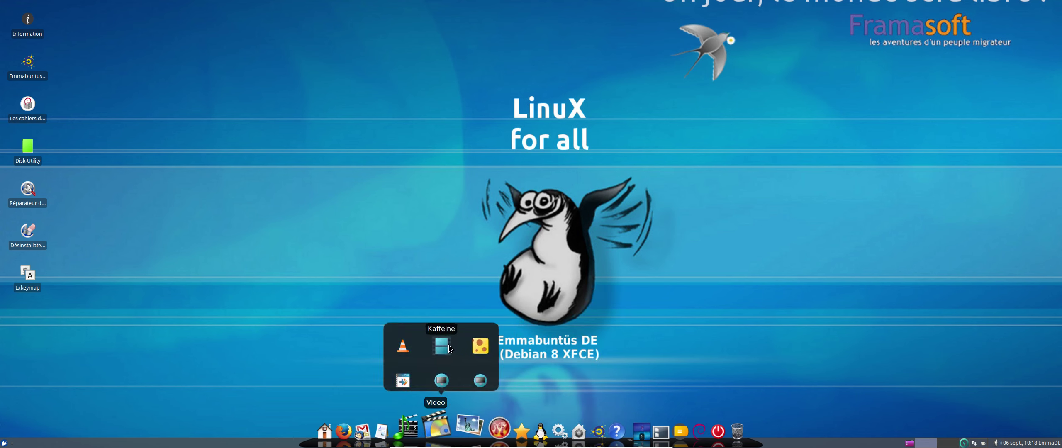
click(403, 352)
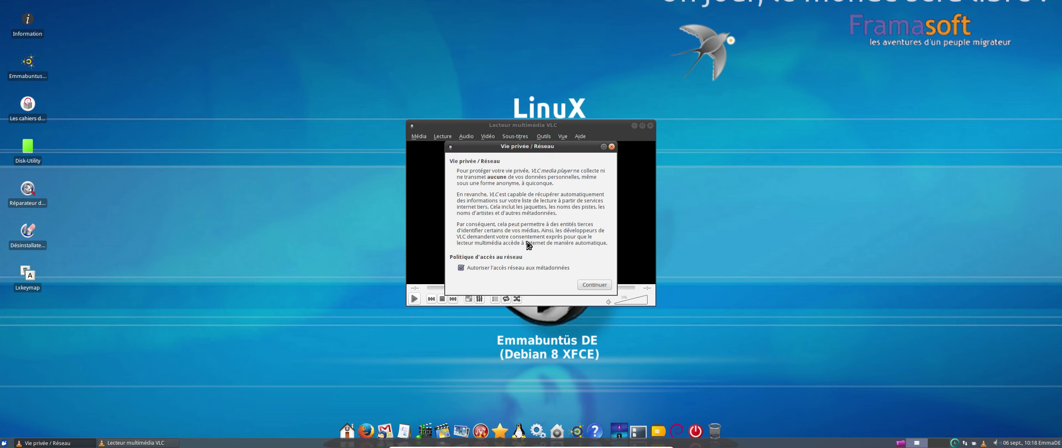
click(585, 282)
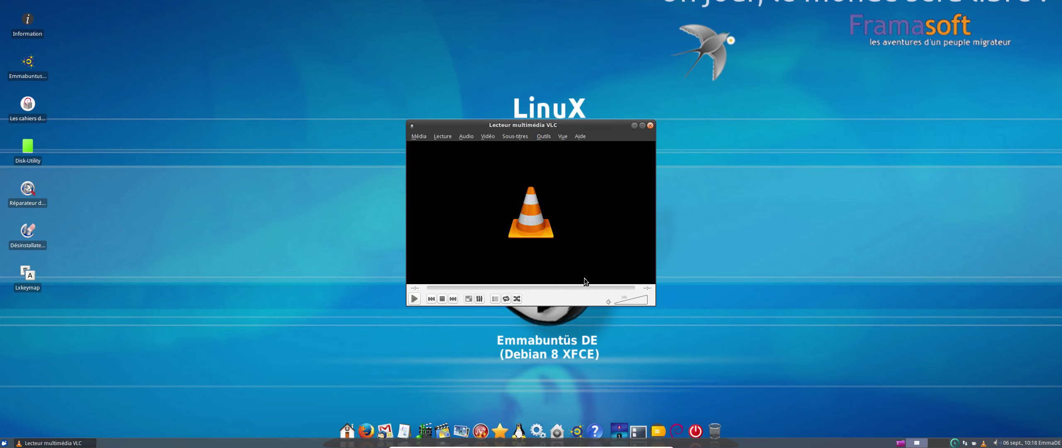
- Check VLC's version in its about information, and close both the dialog and the player
click(582, 137)
click(593, 161)
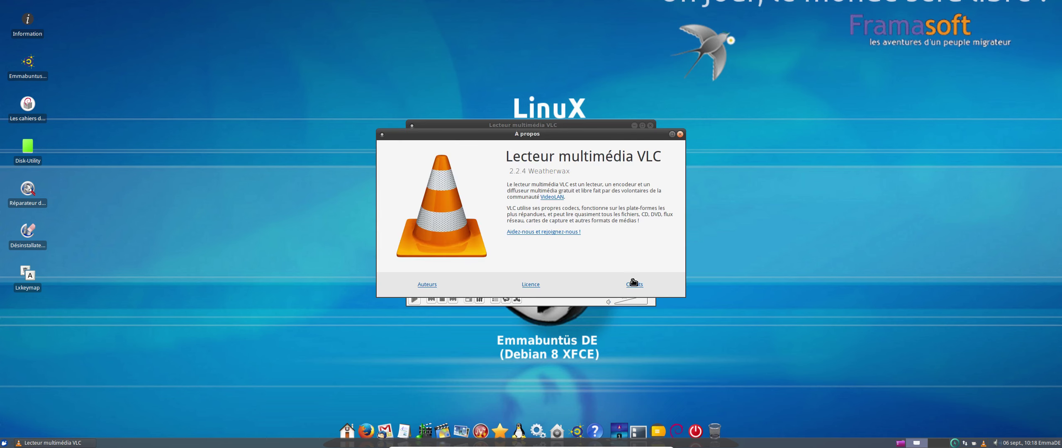
click(679, 133)
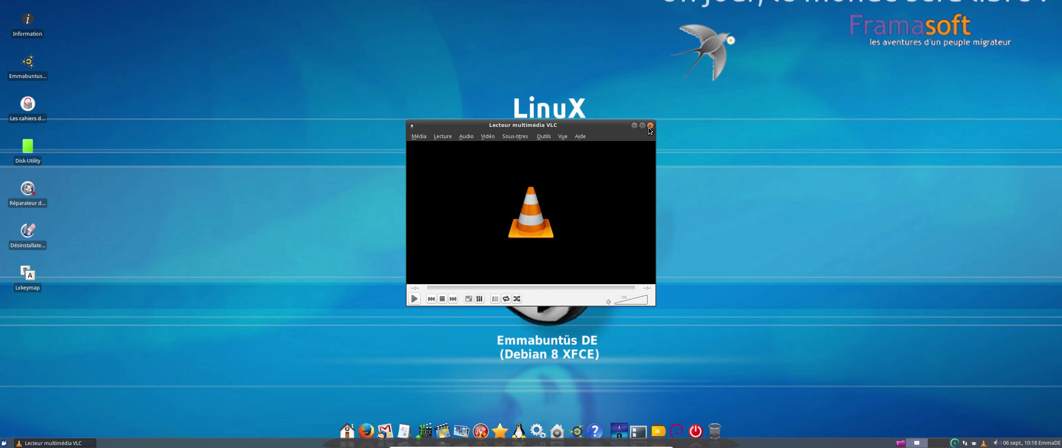
click(650, 125)
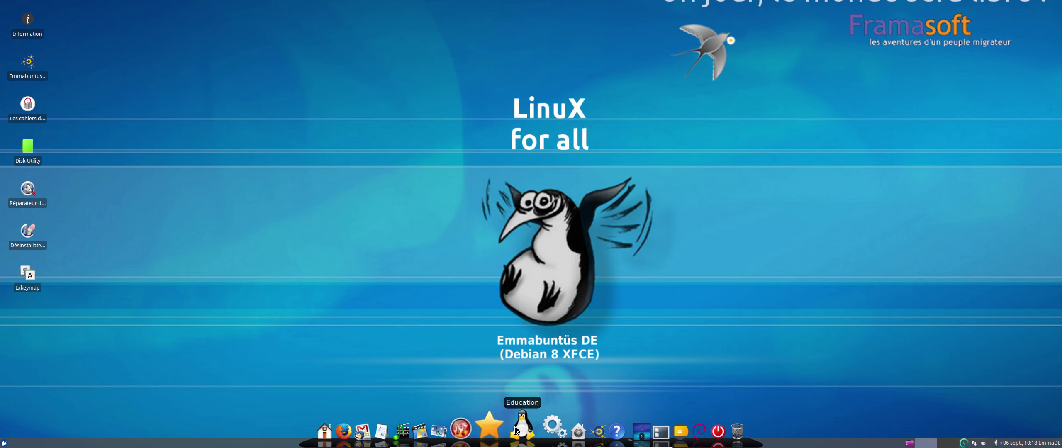
- Launch Celestia from the dock and move its window clear of the wallpaper figure
mouse_move(515, 431)
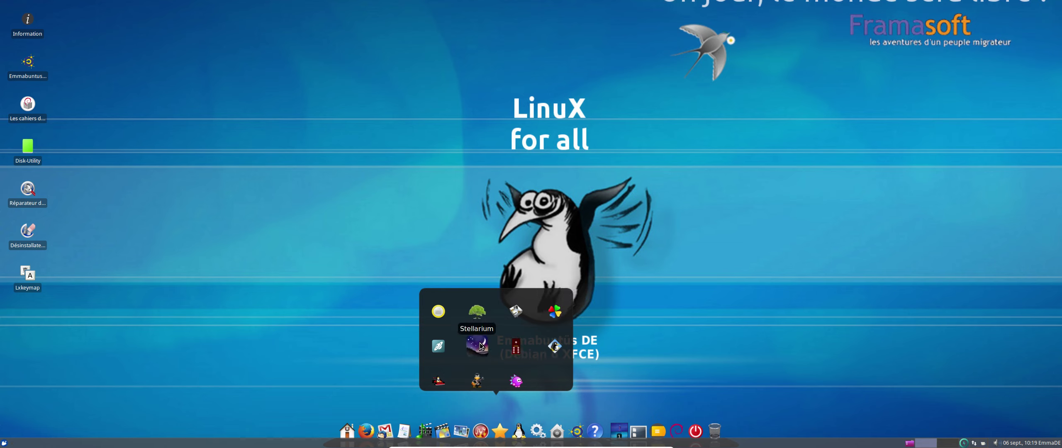
click(439, 347)
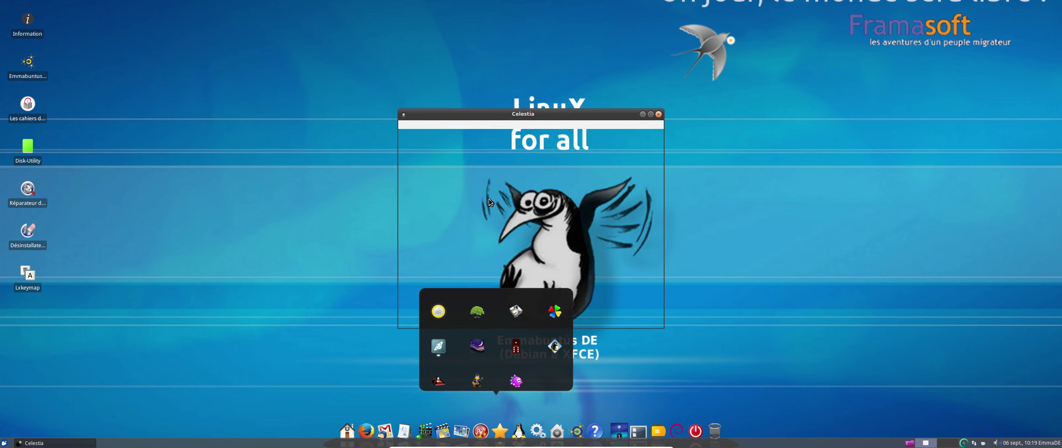
drag(535, 117, 855, 28)
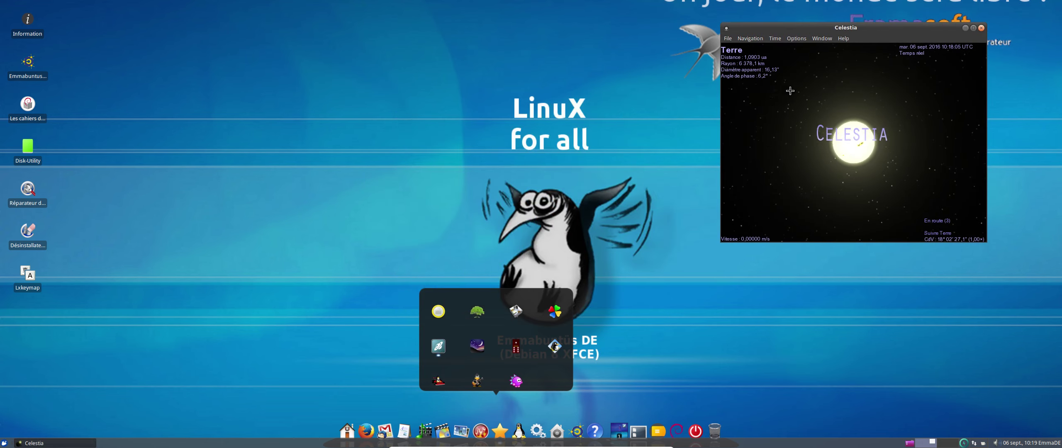
- Run the Celestia demo and enlarge its window downward
click(843, 39)
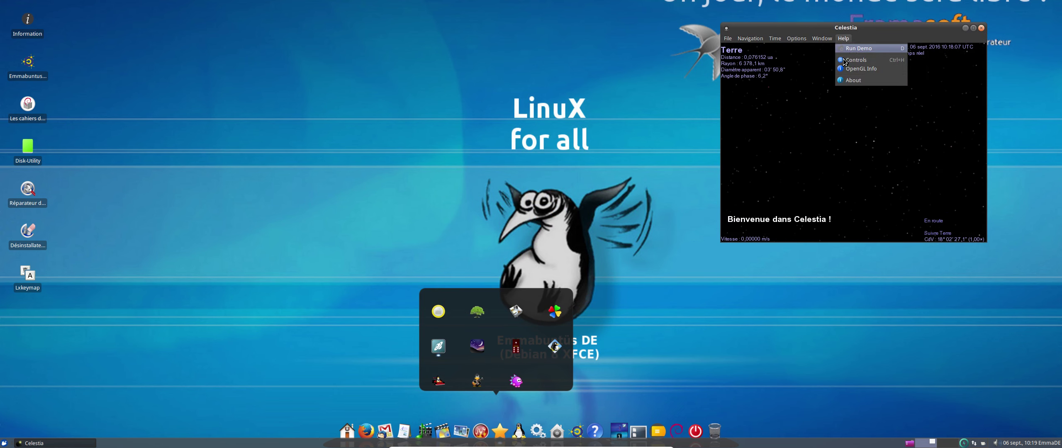
click(854, 49)
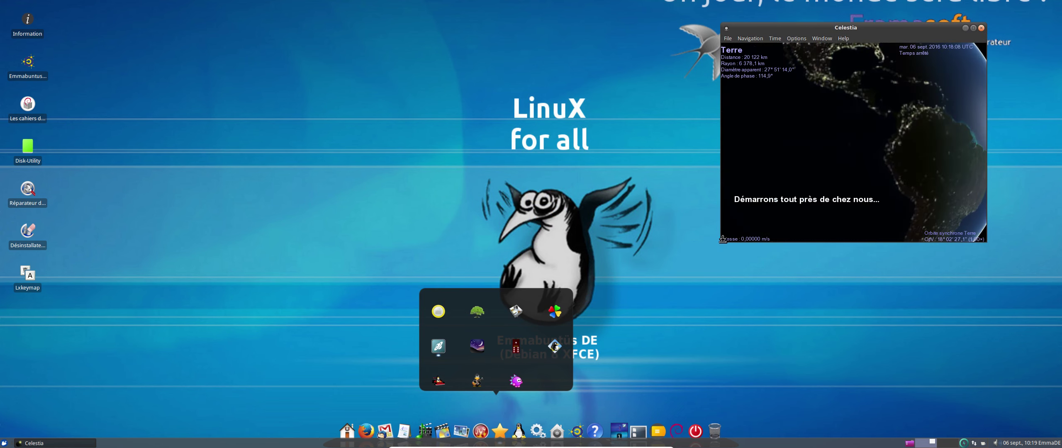
drag(717, 241, 719, 297)
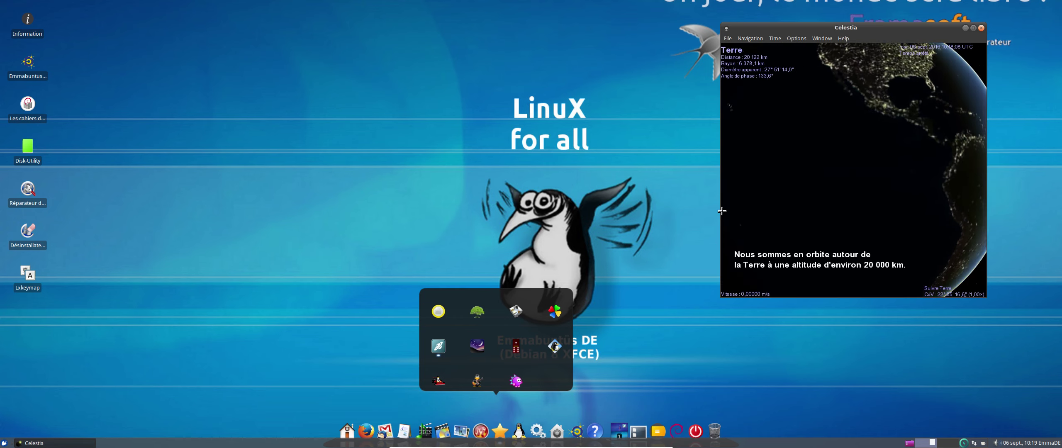
- Widen the Celestia window, move it to the desktop's upper-right corner, and enlarge it downward and leftward until it partly covers the wallpaper figure
drag(719, 209, 600, 219)
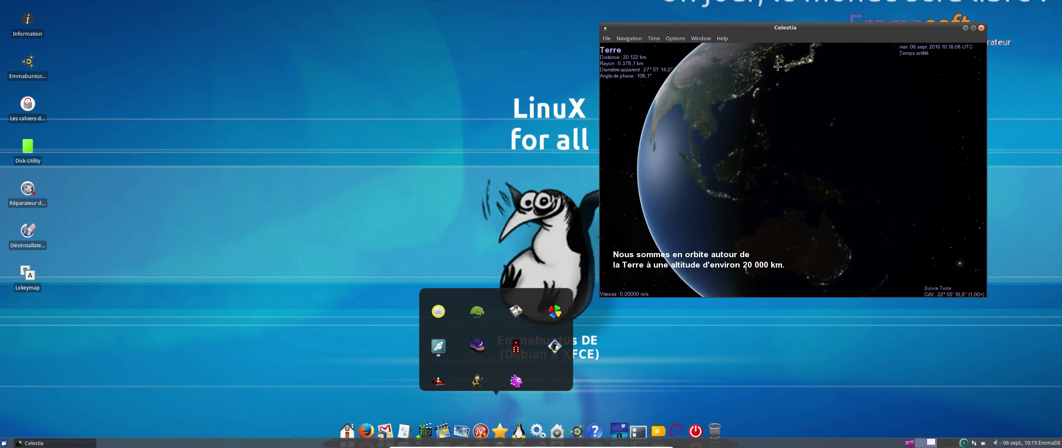
drag(804, 32, 869, 21)
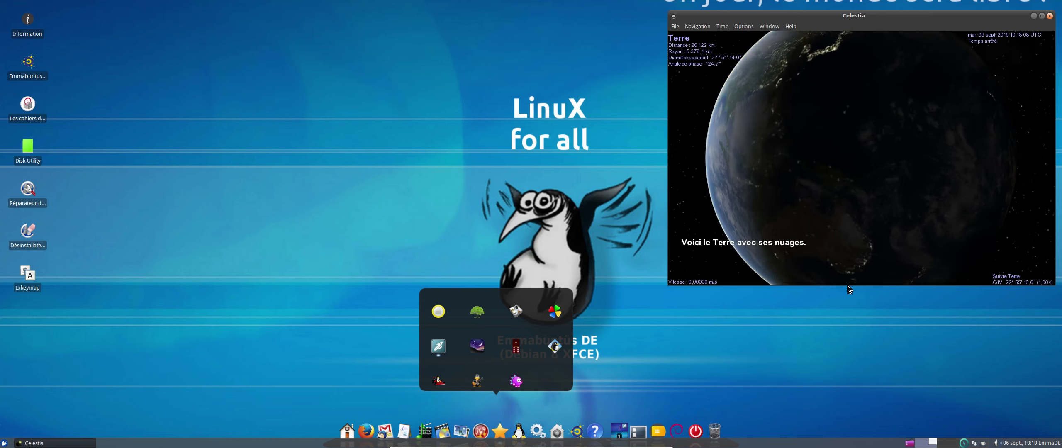
drag(850, 283, 849, 399)
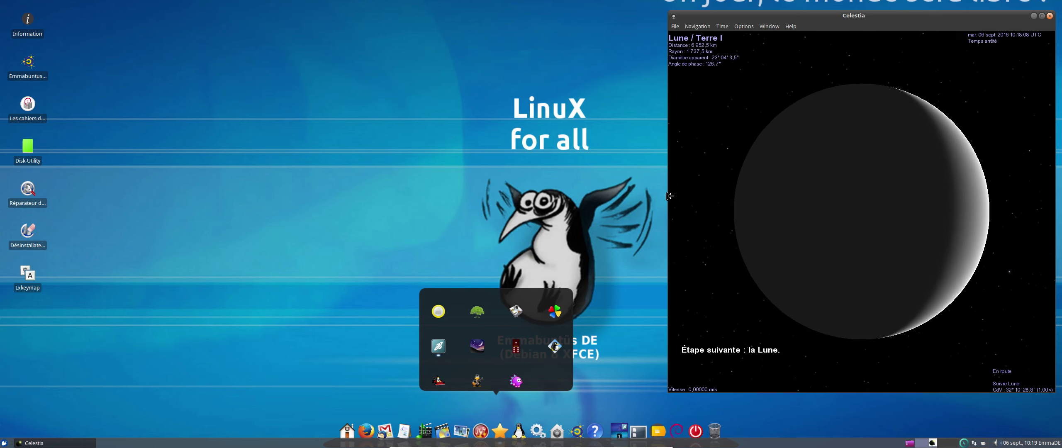
drag(669, 196, 605, 195)
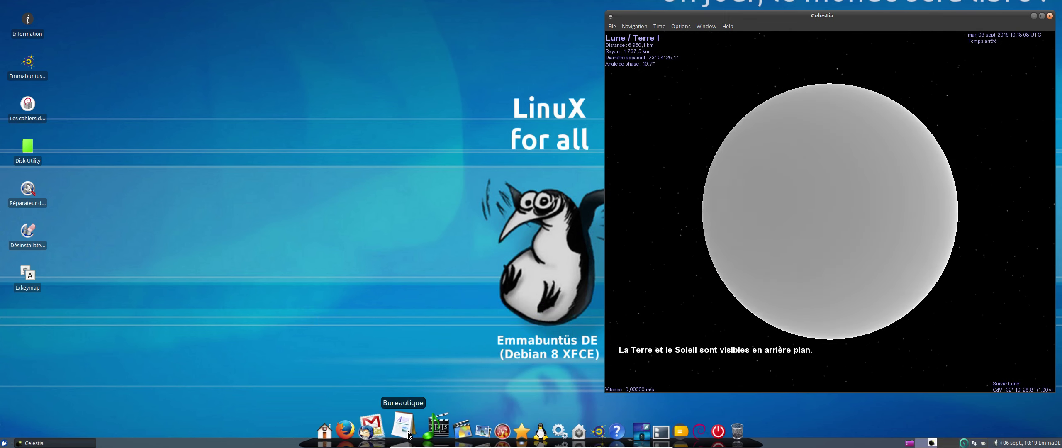
- Look through the application groups in the dock, including Bureautique, Audio and Loisirs
mouse_move(399, 427)
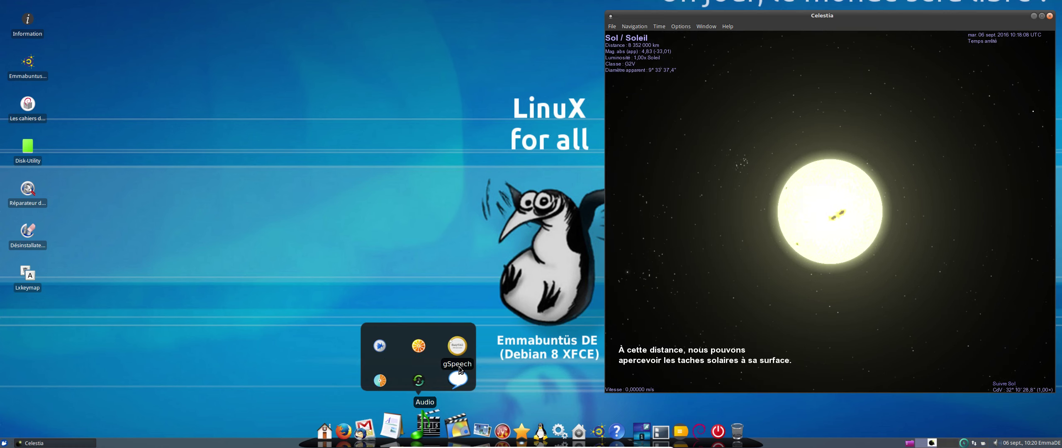
mouse_move(480, 427)
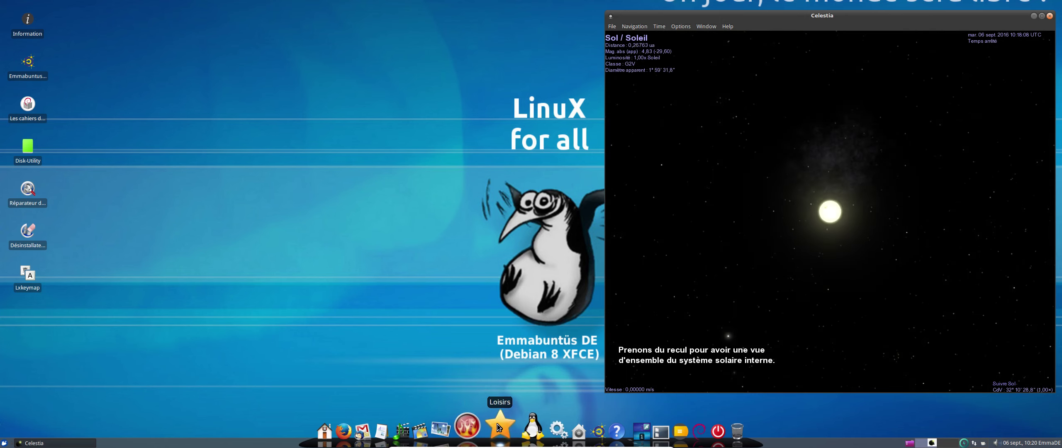
mouse_move(522, 425)
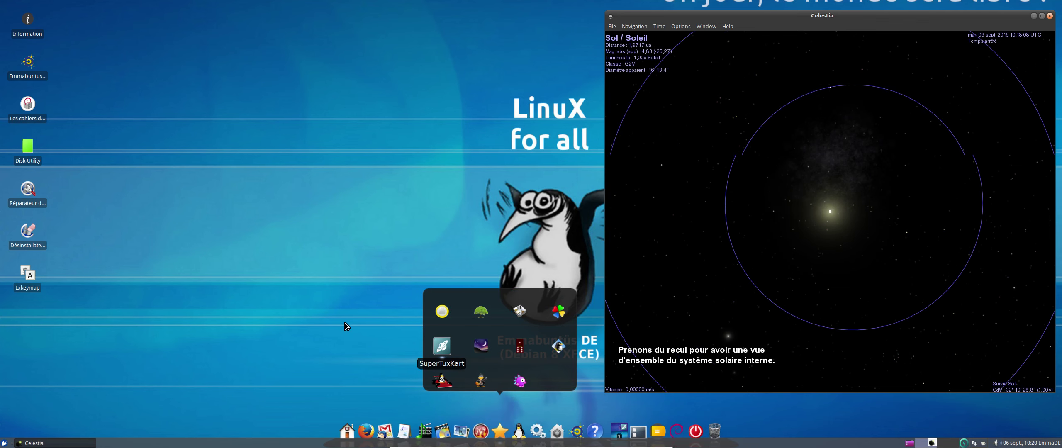
click(523, 433)
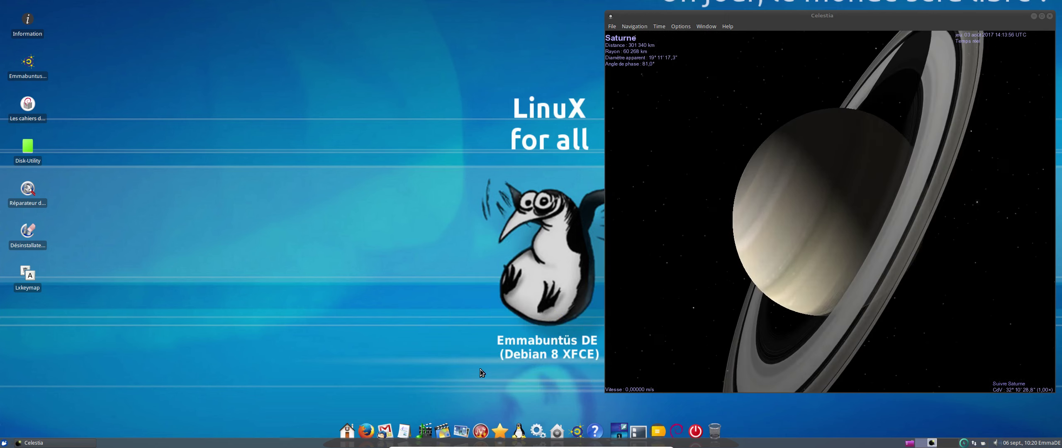
- Launch M. Patate and Scratch from the dock's educational applications group
click(516, 428)
click(537, 346)
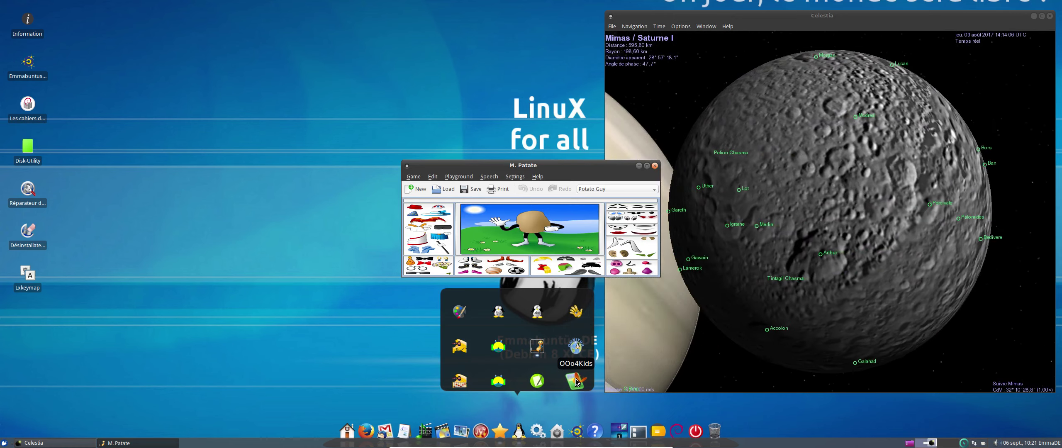
click(537, 381)
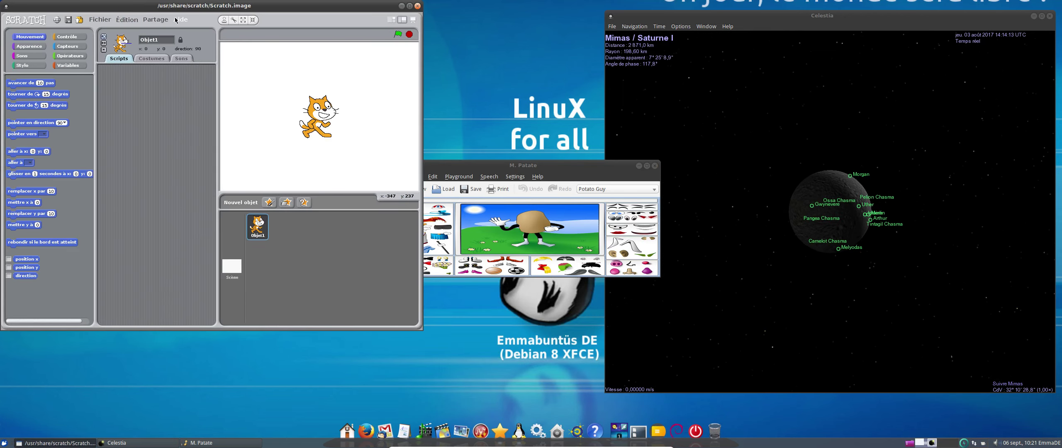
- Check Scratch's version in its about information and close the dialog
click(177, 19)
click(191, 42)
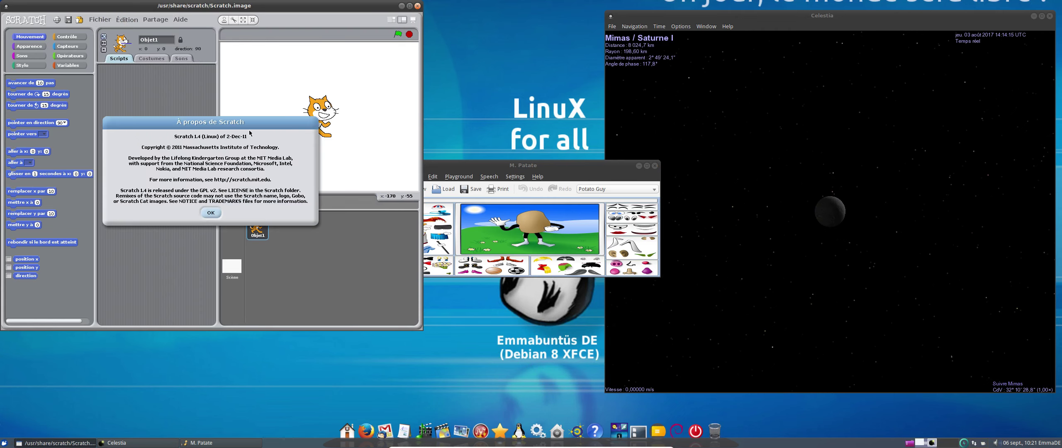
drag(250, 133, 233, 141)
click(194, 220)
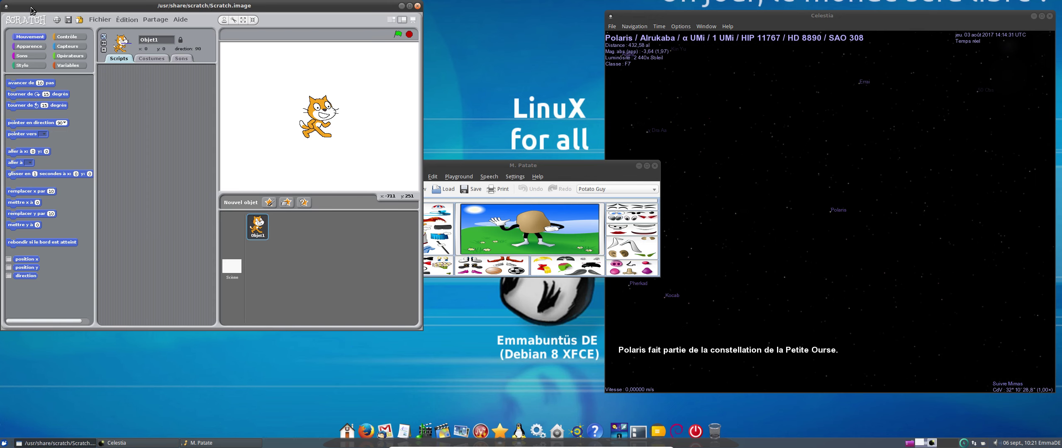
- Shift the Scratch window slightly away from the screen corner and quit Scratch without saving
mouse_move(31, 9)
mouse_down()
mouse_move(33, 30)
mouse_move(40, 15)
mouse_up()
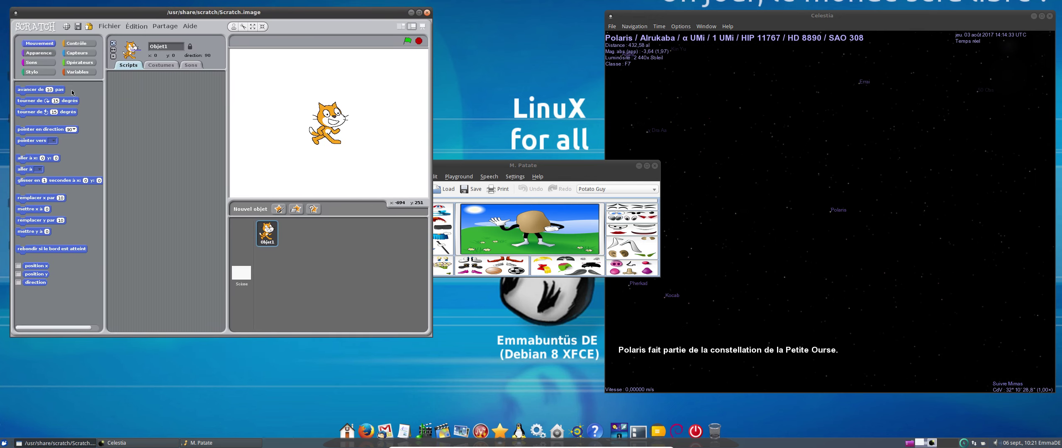
drag(307, 12, 309, 14)
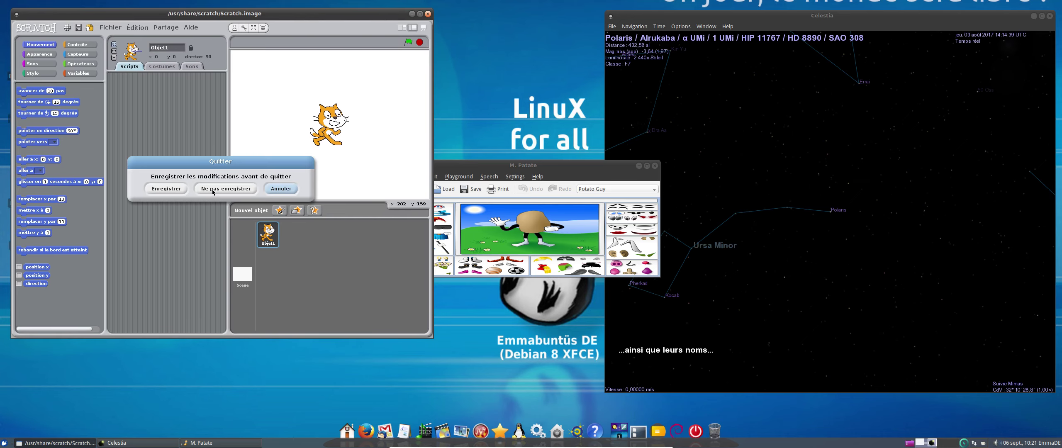
click(213, 189)
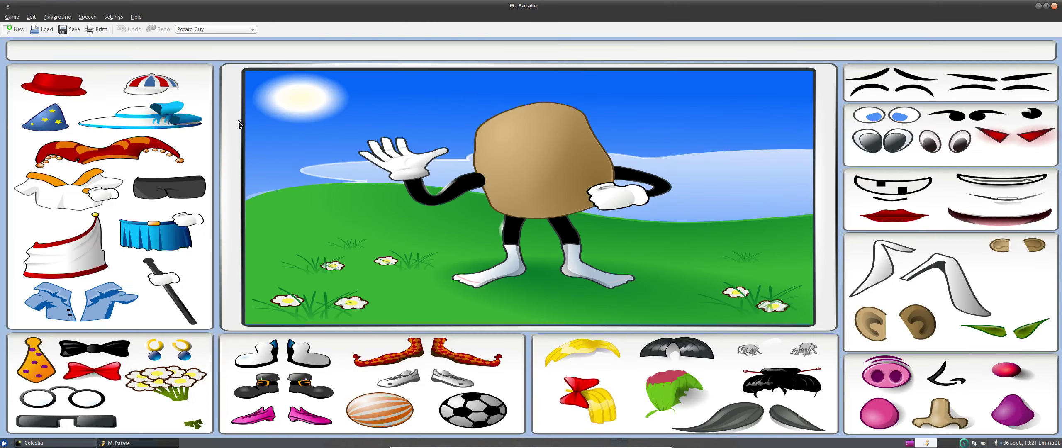
- Dress the potato figure in the blue skirt and place brown ears on both sides of its head
drag(145, 233, 647, 219)
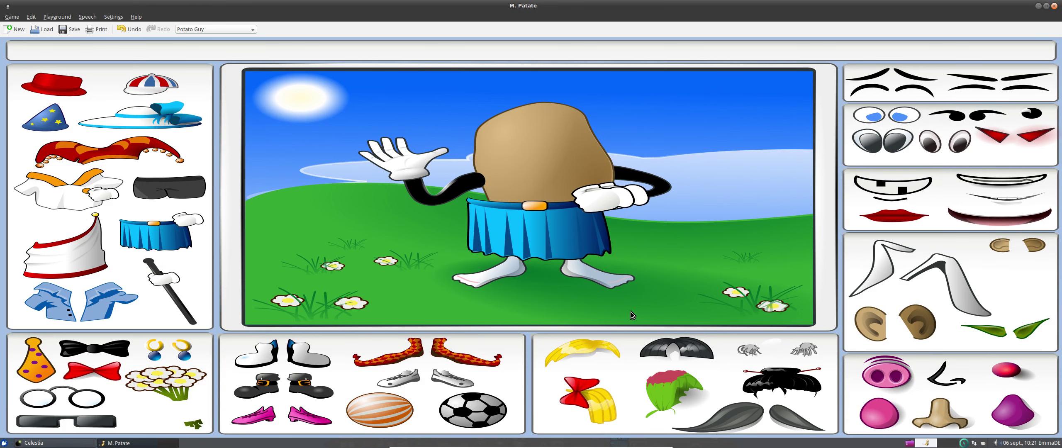
drag(877, 330, 490, 115)
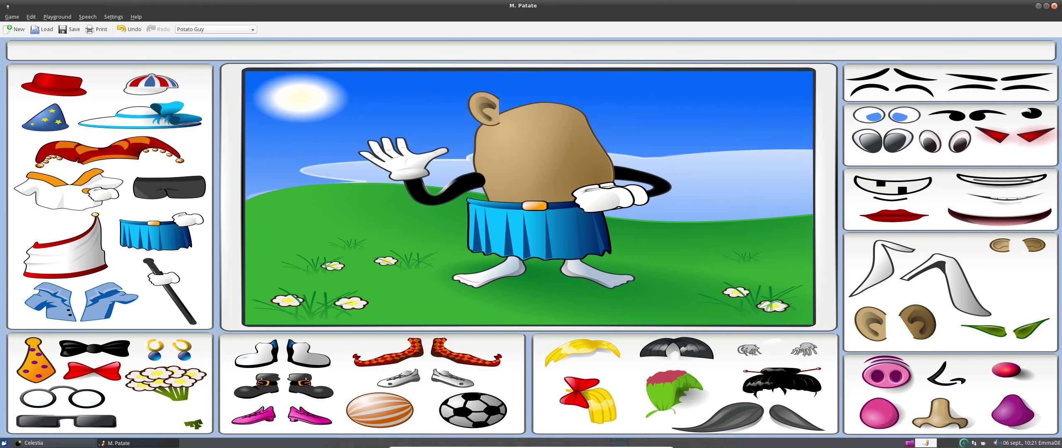
drag(915, 319, 587, 125)
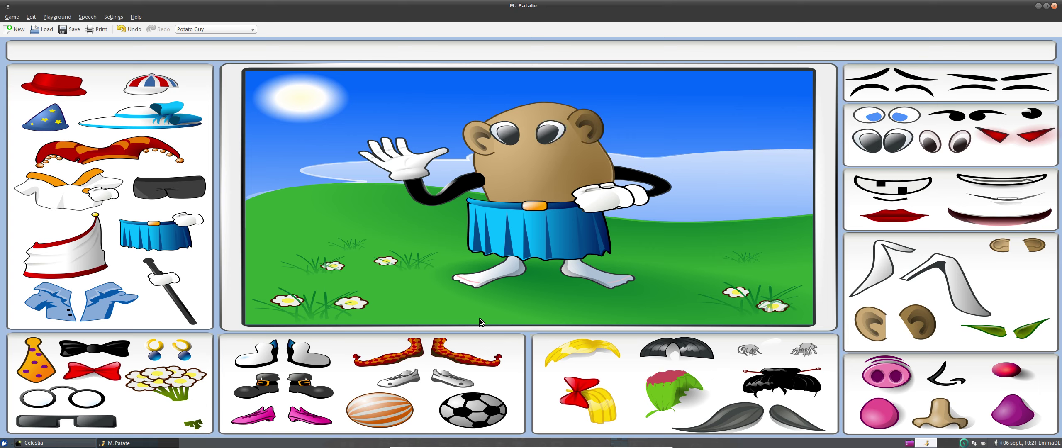
- Give the potato figure black hair, a beige nose and red lips, and shift its blue skirt slightly toward the waving hand
drag(666, 350, 540, 113)
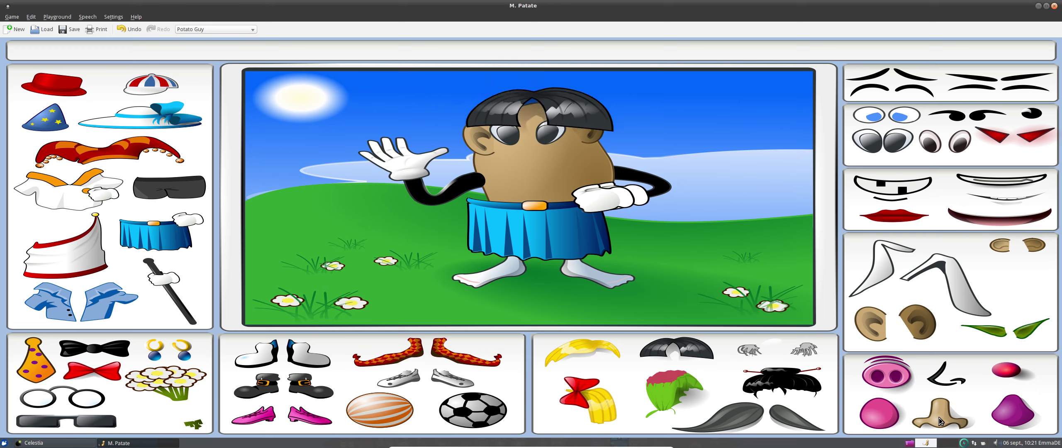
drag(928, 413, 523, 155)
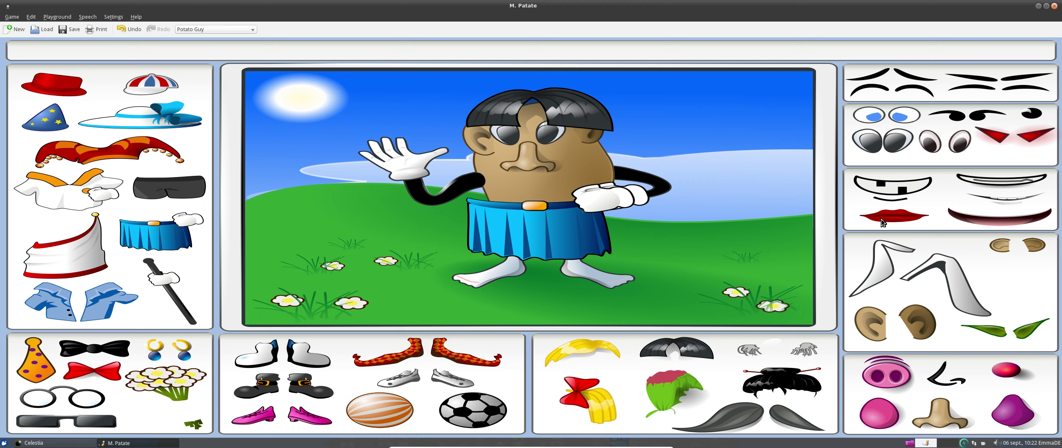
drag(638, 228, 522, 182)
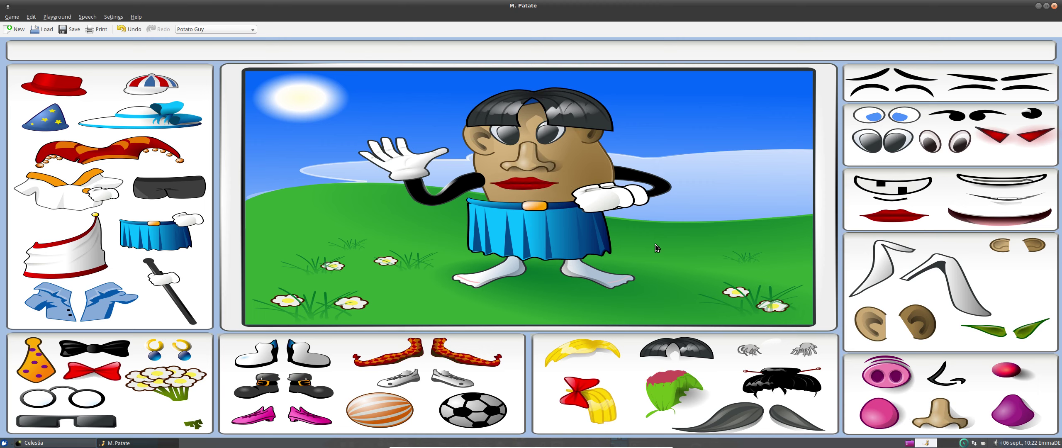
mouse_move(635, 204)
mouse_down()
mouse_move(722, 189)
mouse_move(629, 187)
mouse_move(705, 172)
mouse_move(639, 191)
mouse_up()
mouse_move(545, 209)
mouse_down()
mouse_move(526, 204)
mouse_move(534, 222)
mouse_up()
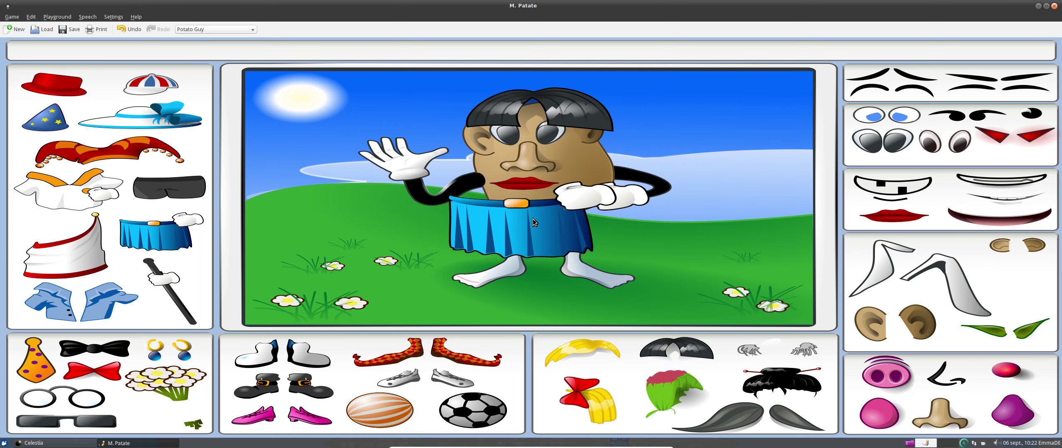
- Close both M. Patate and Celestia to clear the desktop
click(1054, 6)
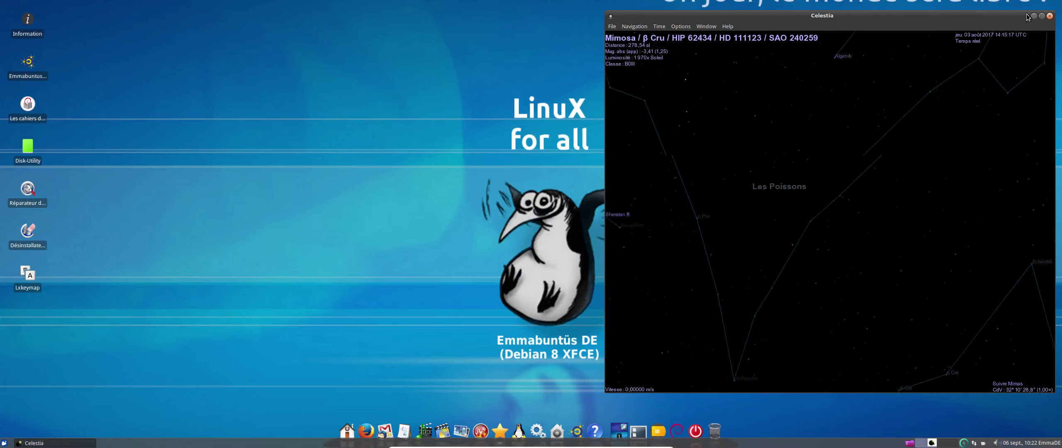
click(1050, 16)
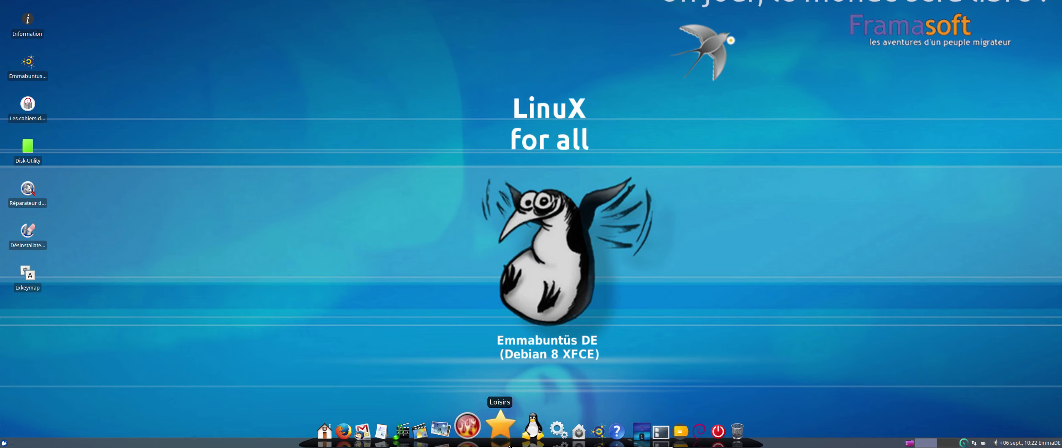
- Browse the application menu's Cairo-Dock, Infographie and Internet categories, and launch Firefox ESR
click(4, 443)
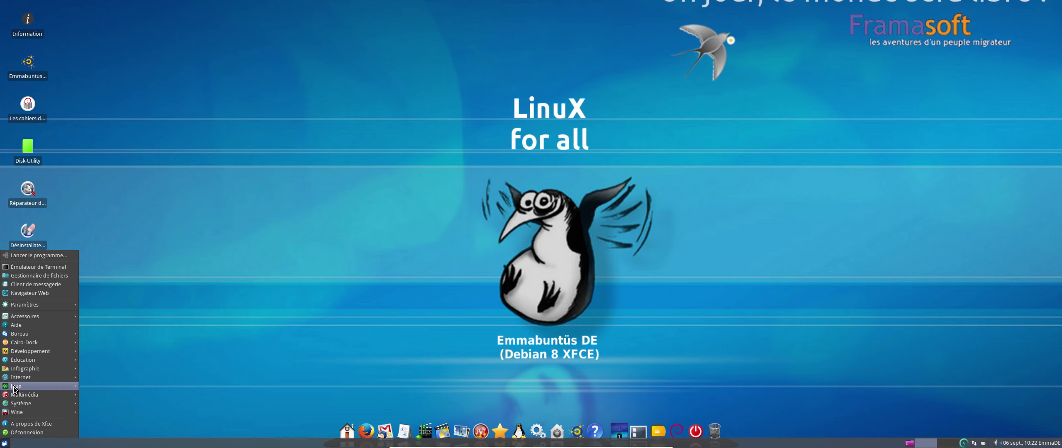
mouse_move(31, 390)
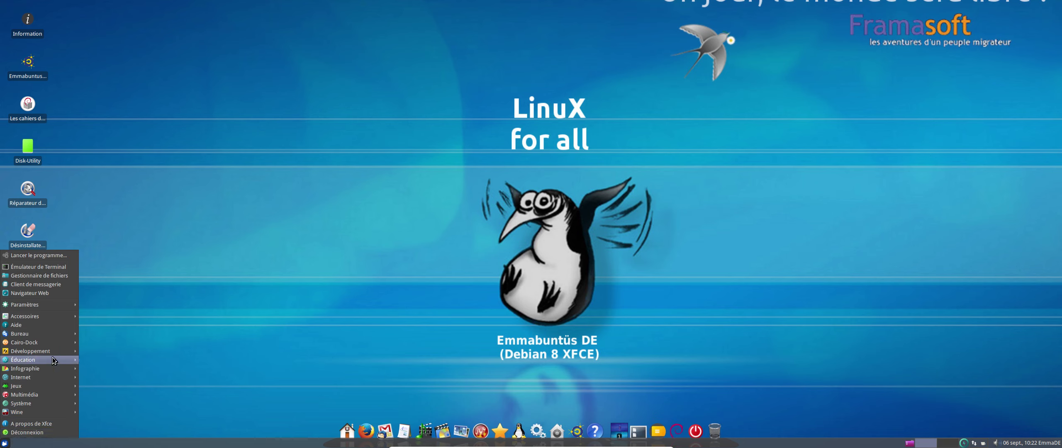
mouse_move(58, 341)
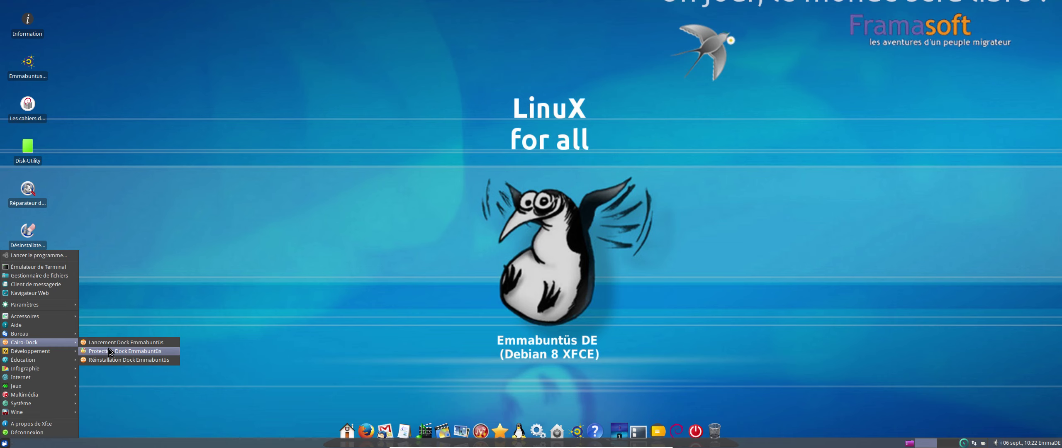
mouse_move(58, 359)
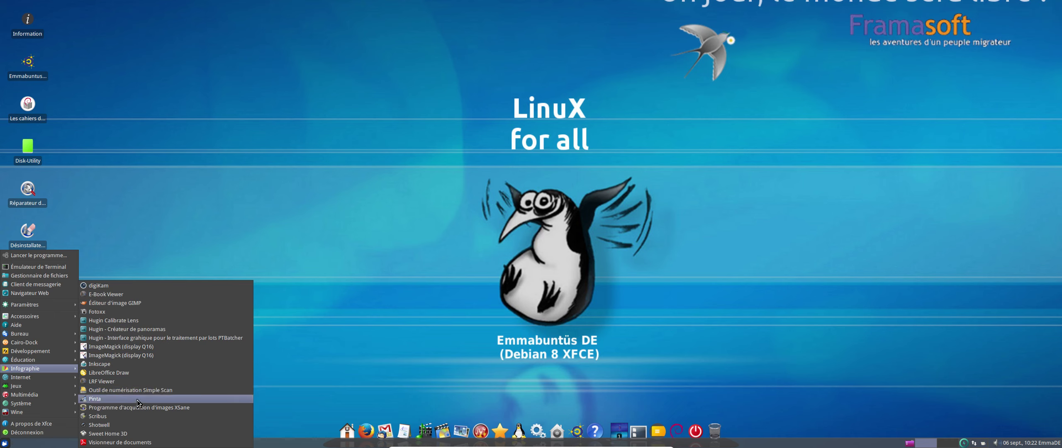
mouse_move(73, 403)
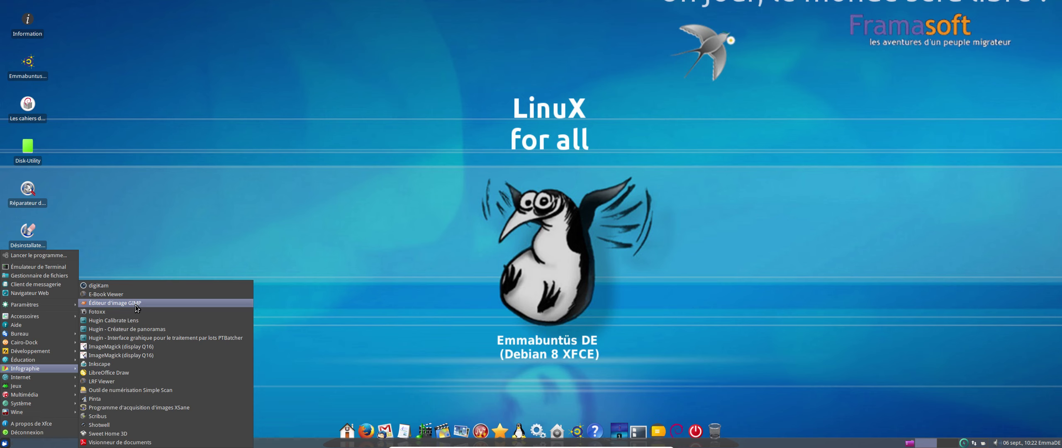
mouse_move(66, 386)
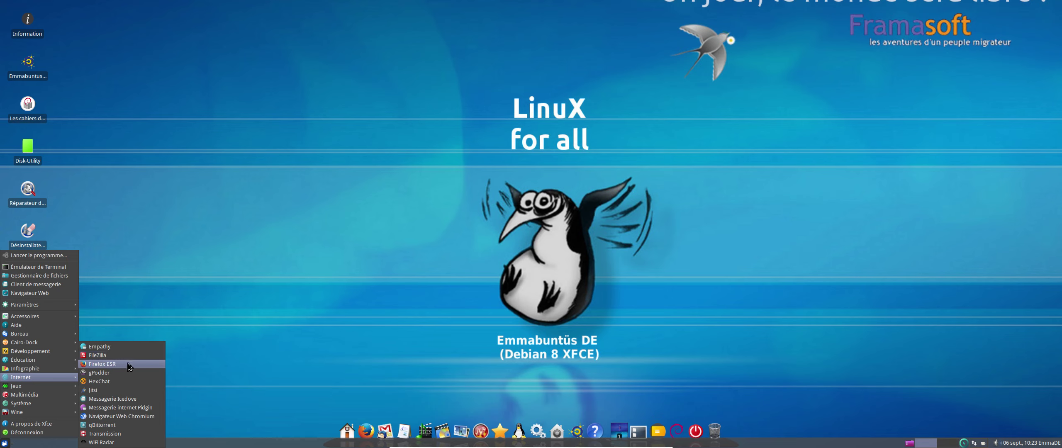
click(129, 364)
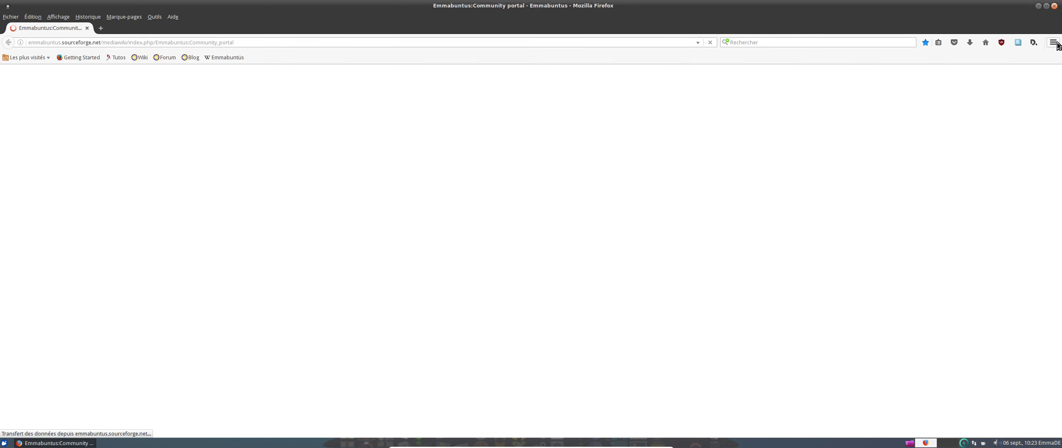
- Check Firefox's version in its about information, moving the dialog lower on the page, and close the dialog
click(1053, 42)
click(1030, 253)
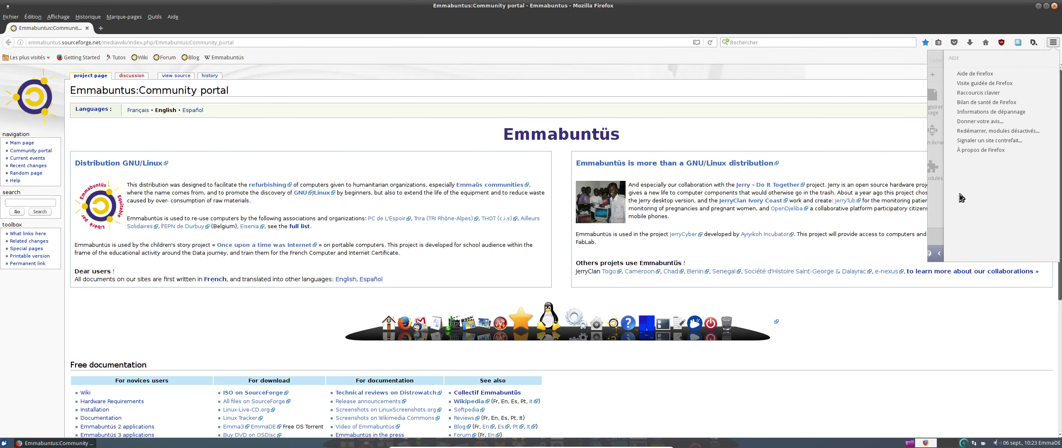
click(978, 150)
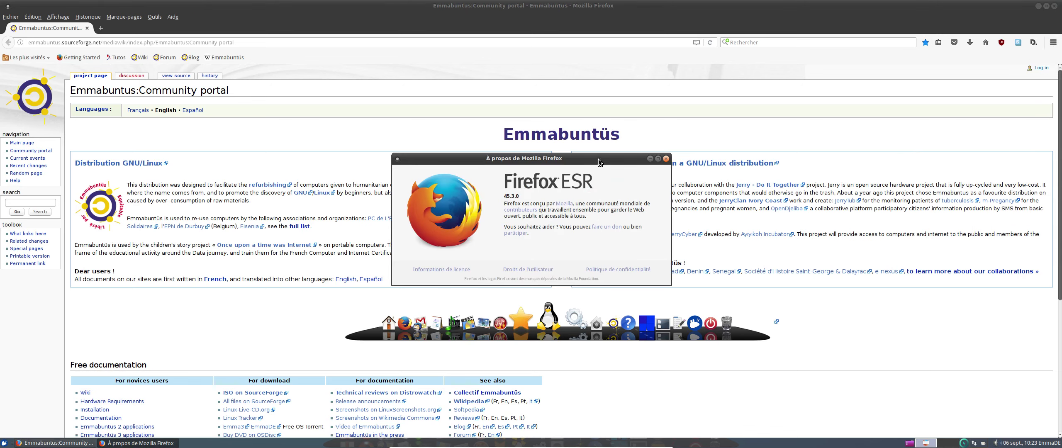
drag(601, 161, 835, 278)
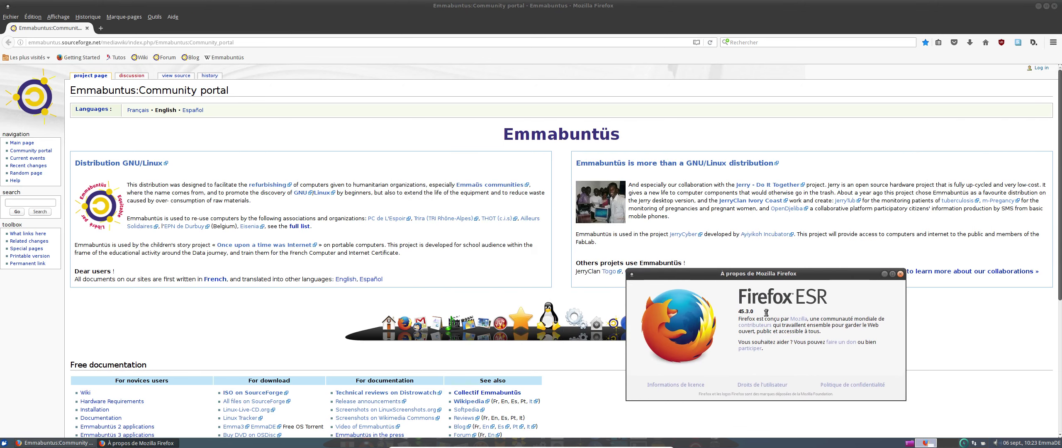
mouse_move(755, 310)
mouse_down()
mouse_move(722, 317)
mouse_move(765, 310)
mouse_up()
click(901, 274)
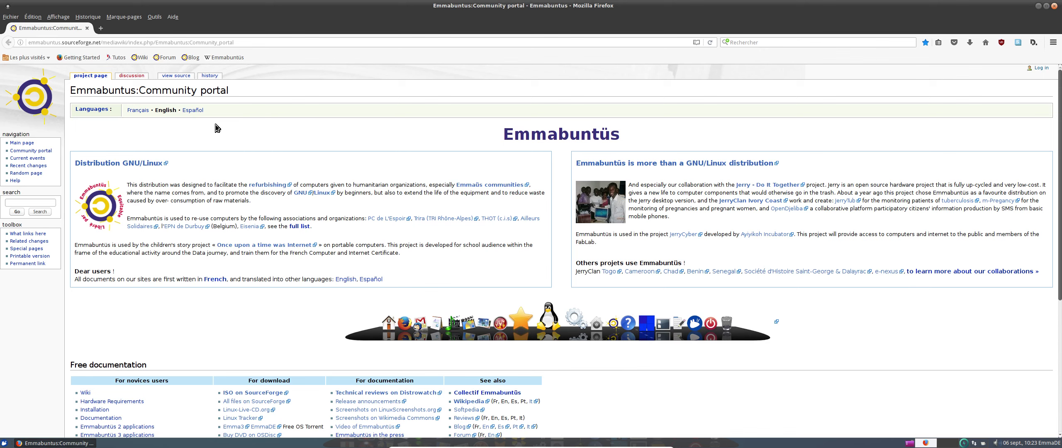
- Switch the Emmabuntüs community portal to its French version, look through the page, and close Firefox
click(137, 111)
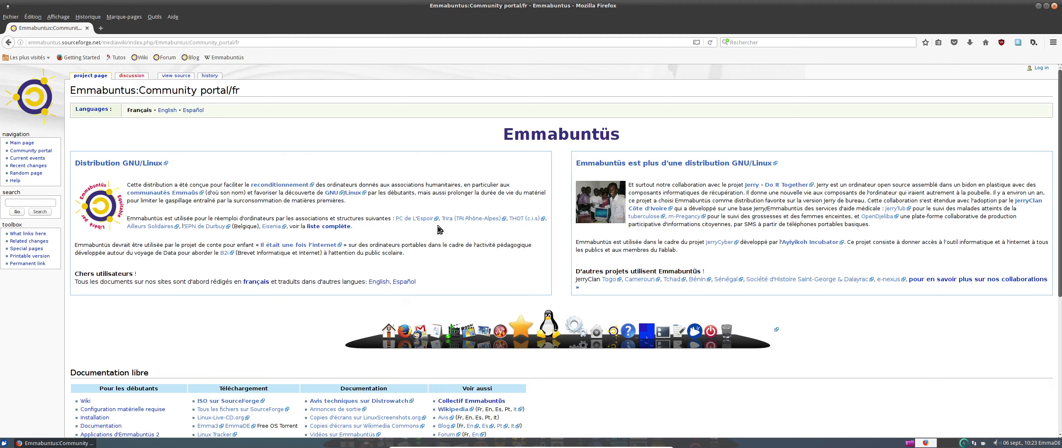
scroll(440, 232, down, 1)
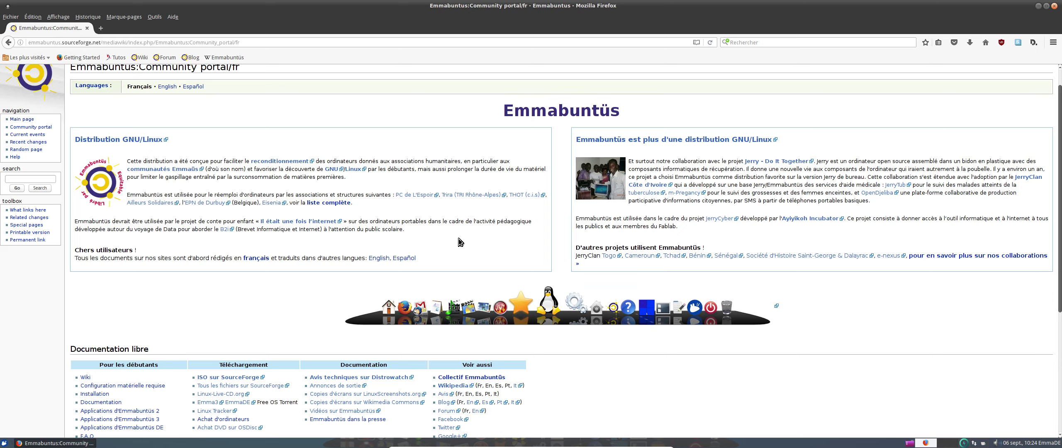
scroll(329, 228, down, 5)
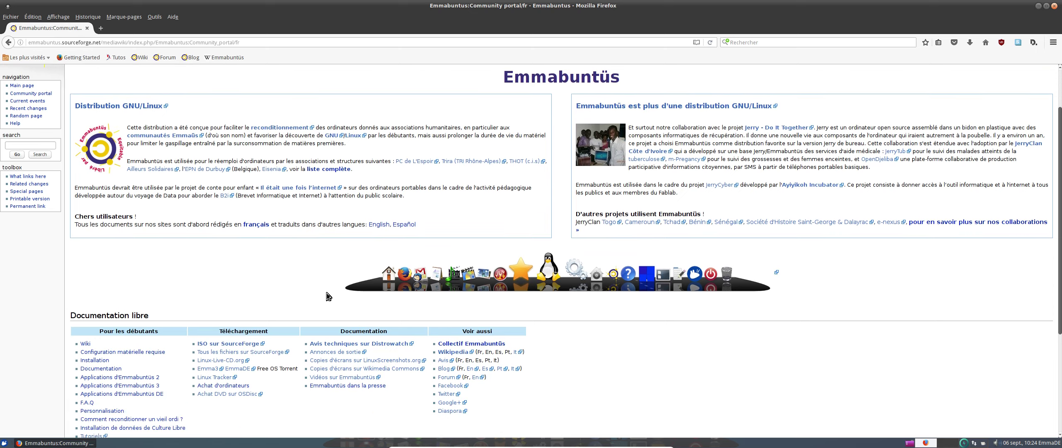
scroll(88, 97, up, 7)
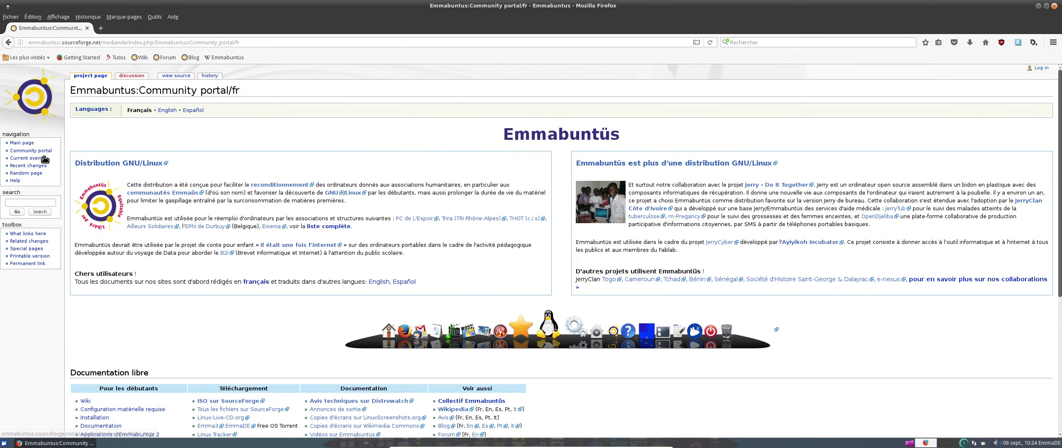
scroll(186, 211, down, 3)
scroll(186, 211, down, 1)
scroll(319, 216, up, 4)
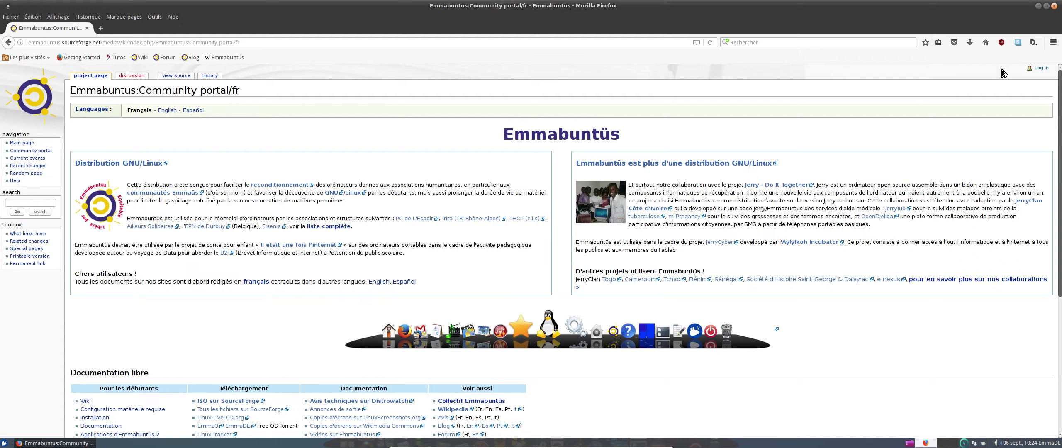
click(1054, 6)
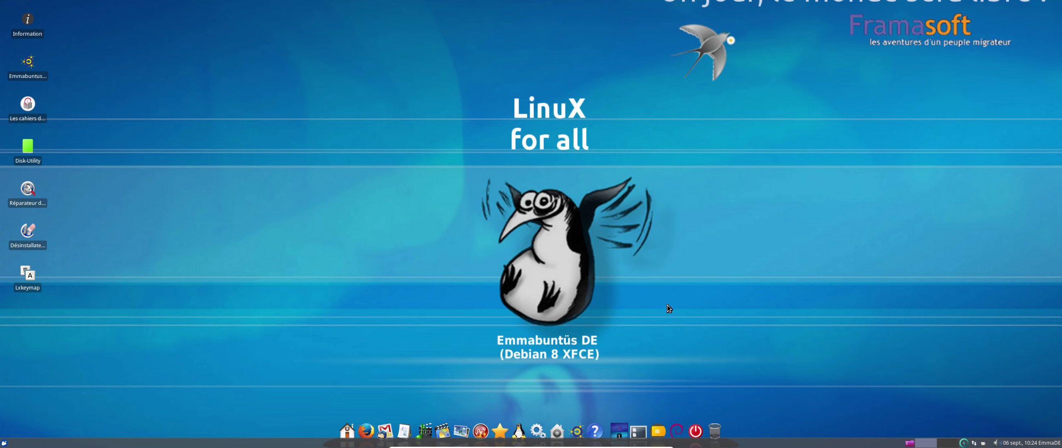
- Open the Pinta image editor from the dock's Photo group for a brief look and close it
click(460, 431)
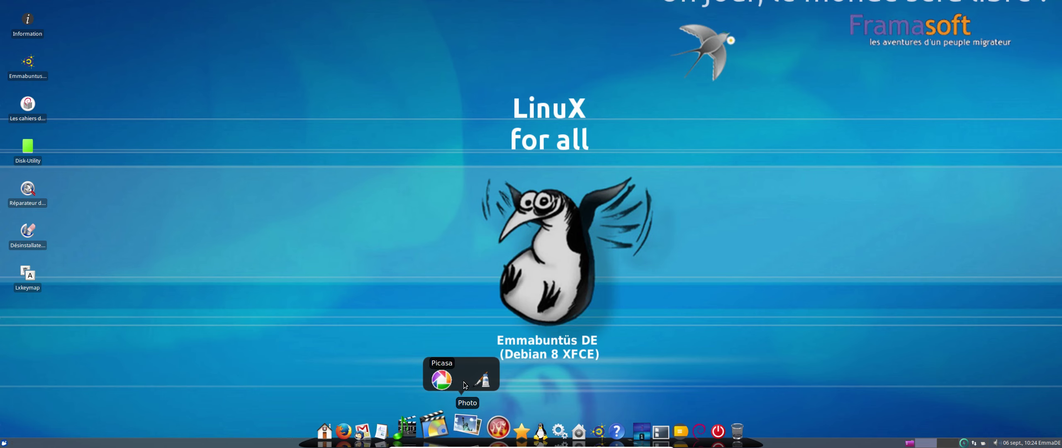
click(485, 382)
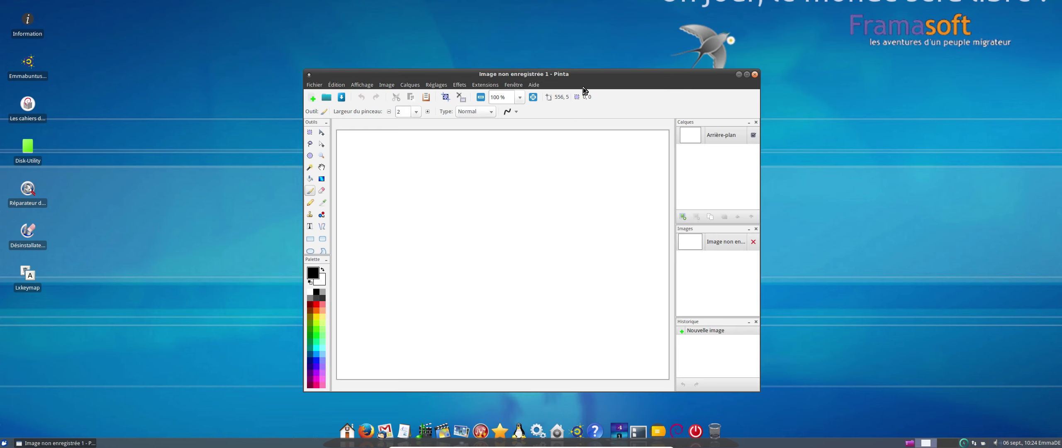
click(754, 75)
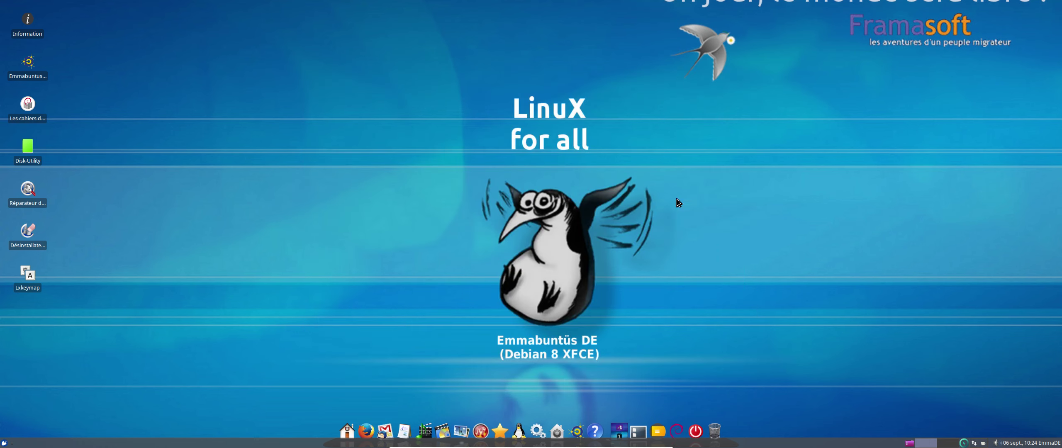
- Browse the application menu's Accessoires and Système categories, launch the Synaptic package manager, and dismiss its quick introduction
click(558, 435)
click(4, 442)
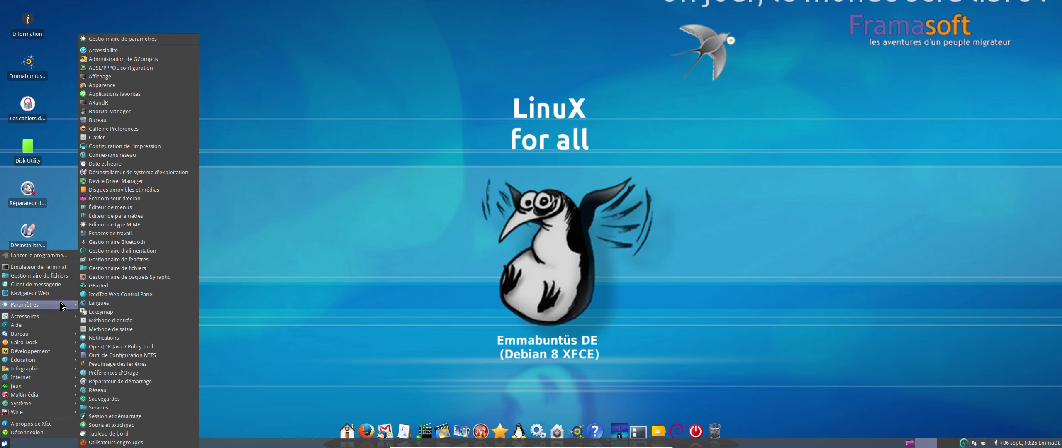
mouse_move(62, 316)
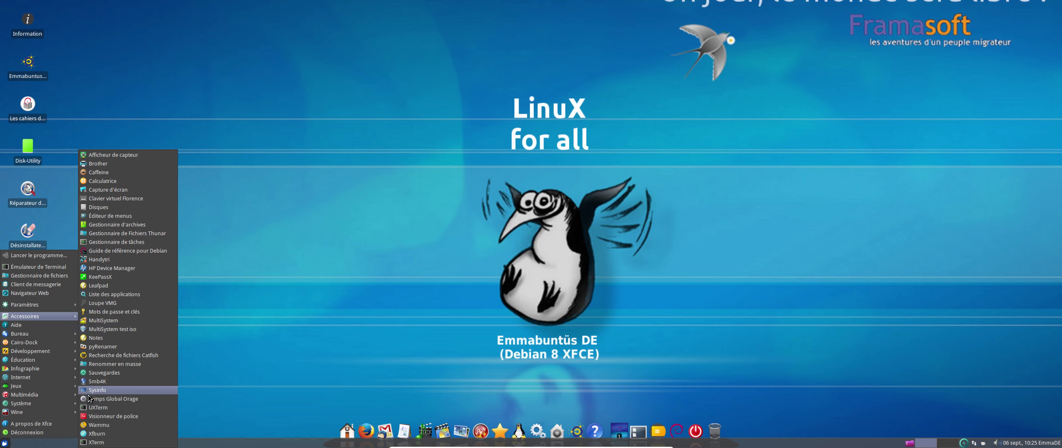
mouse_move(42, 403)
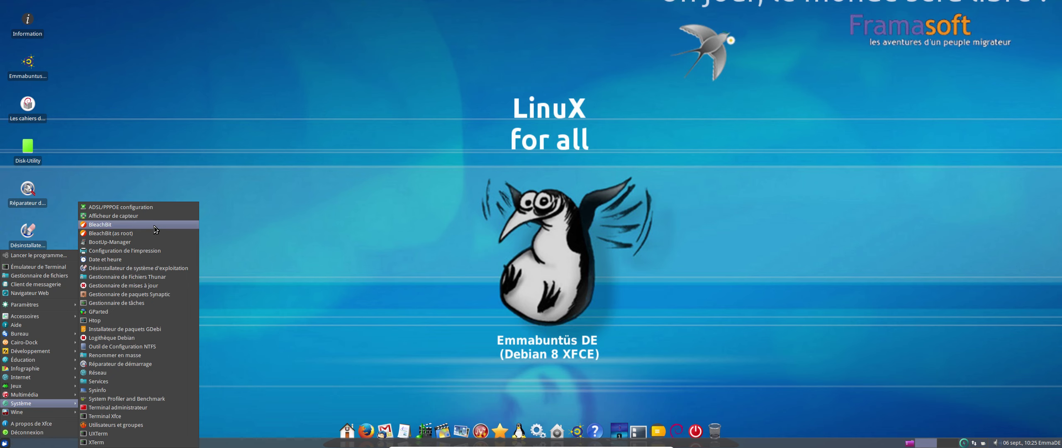
click(140, 295)
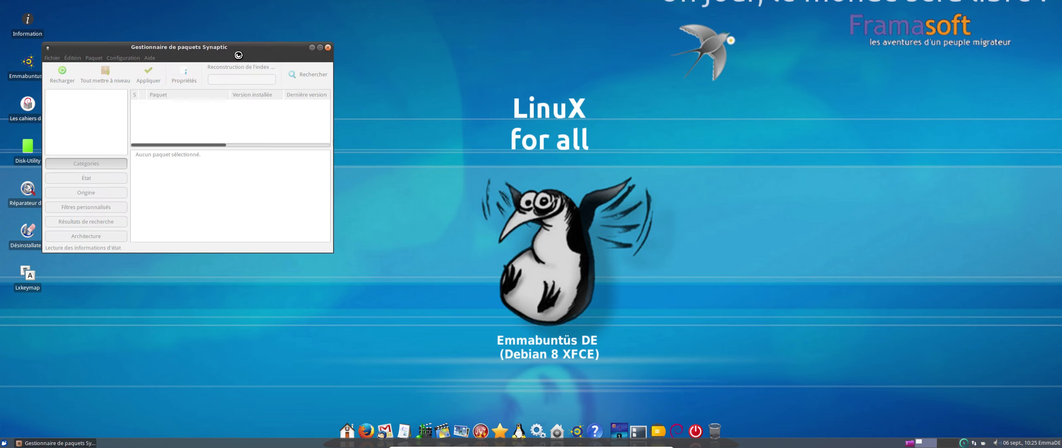
drag(242, 55, 523, 132)
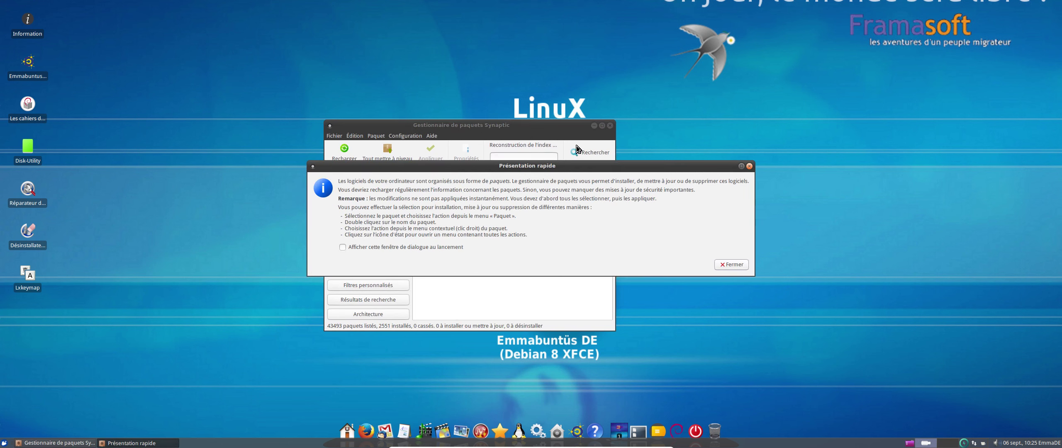
click(737, 264)
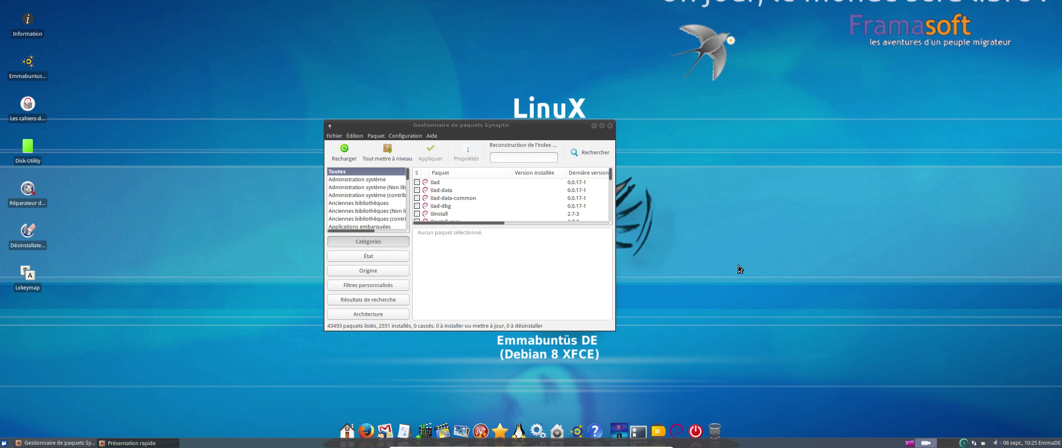
- Maximize Synaptic, filter the packages by "block", and show the description of the minetest package
click(601, 126)
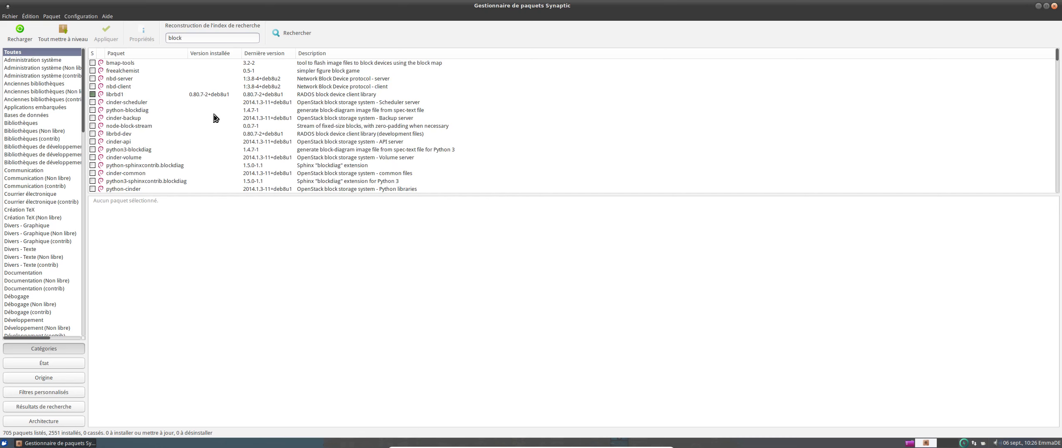
scroll(213, 123, down, 10)
scroll(213, 124, down, 5)
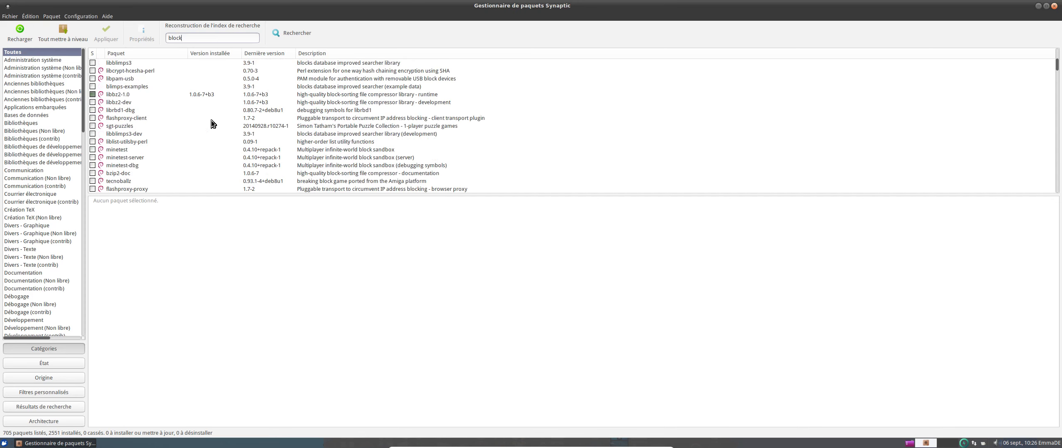
click(360, 151)
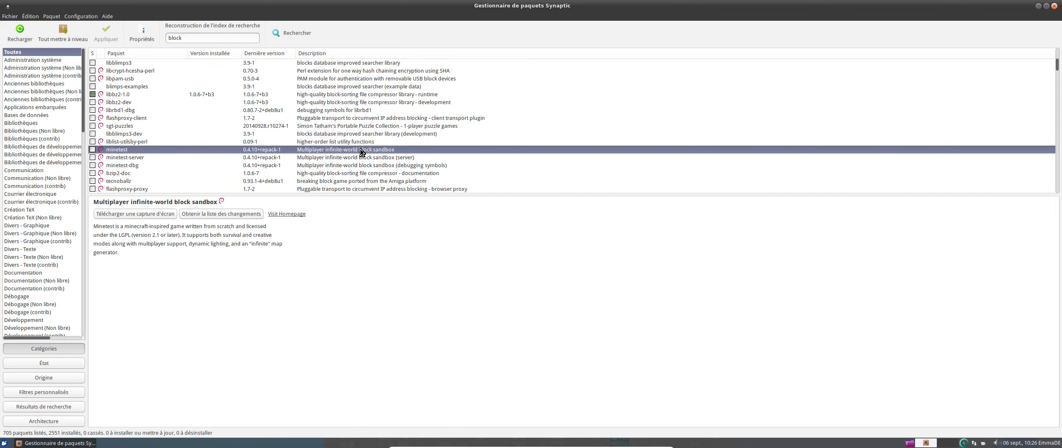
- Review the additional packages required to install minetest, decline the changes, and close Synaptic
right_click(312, 151)
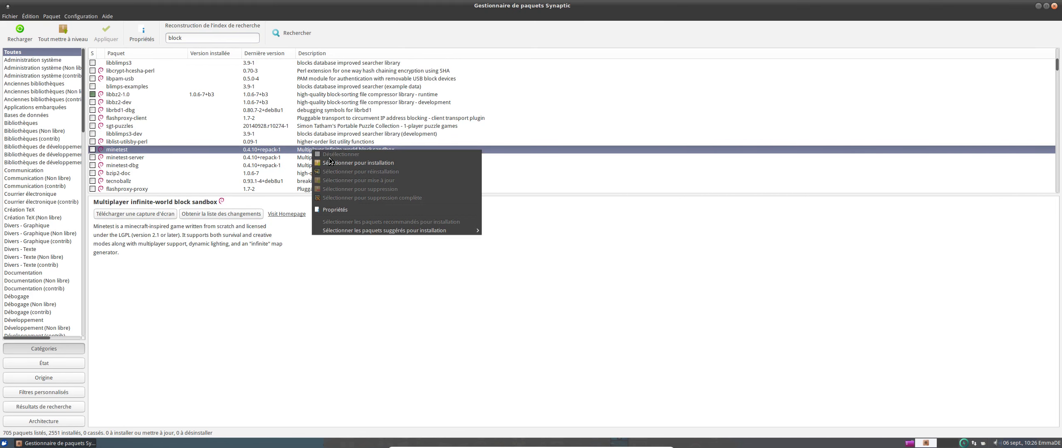
click(342, 165)
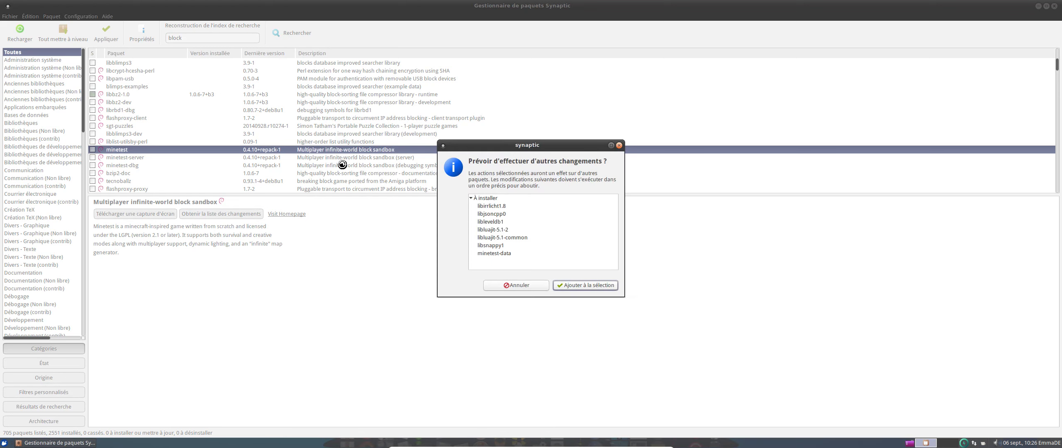
click(515, 286)
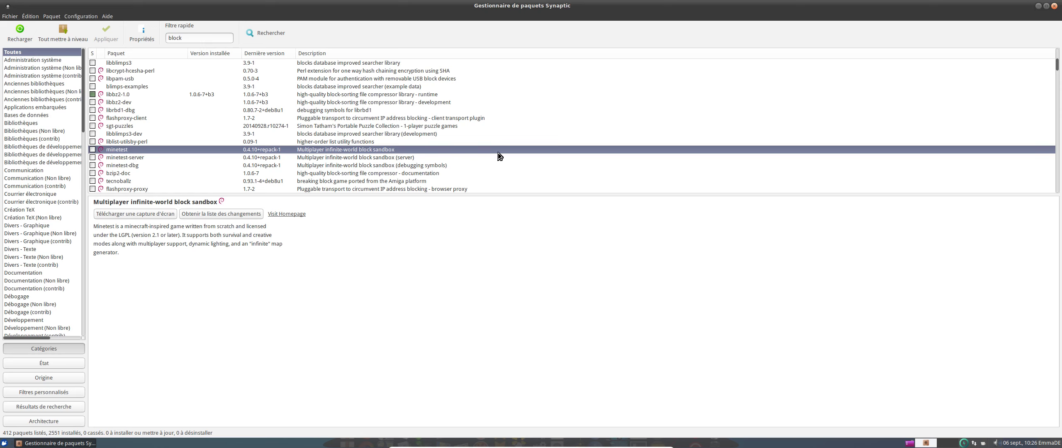
click(1054, 6)
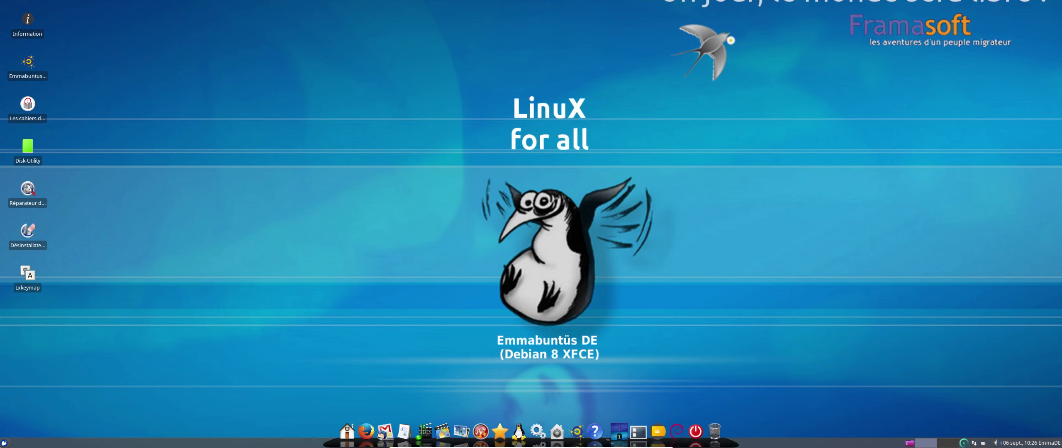
- Browse the application menu's remaining categories, including Système and Wine, and dismiss the menu
click(4, 443)
mouse_move(46, 372)
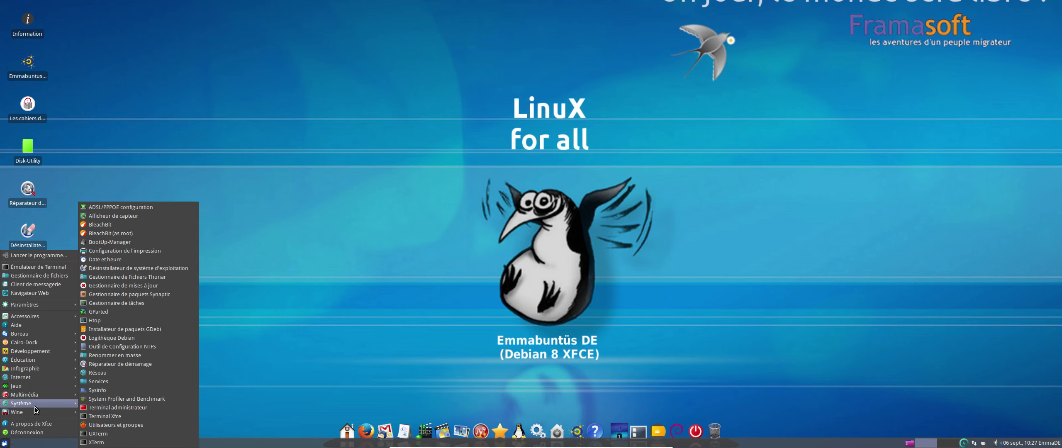
mouse_move(39, 414)
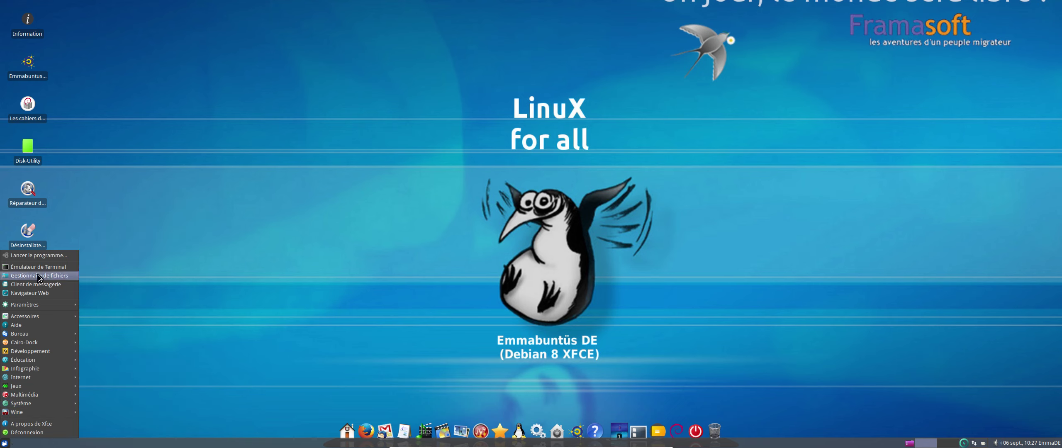
click(144, 191)
- Try the Aeg_by_Tauno_Erik.jpg wallpaper in the desktop settings, moving the dialog out of the way, and restore the 1920x1200 Framasoft wallpaper
right_click(178, 92)
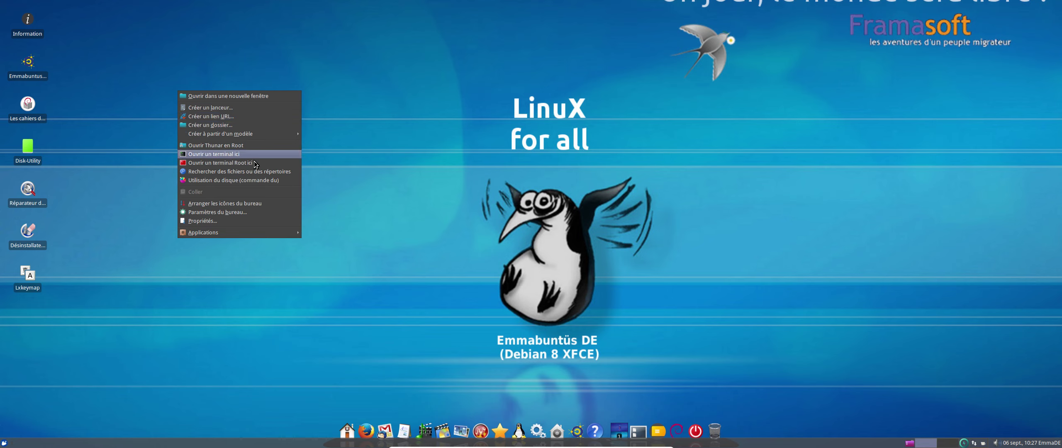
click(261, 213)
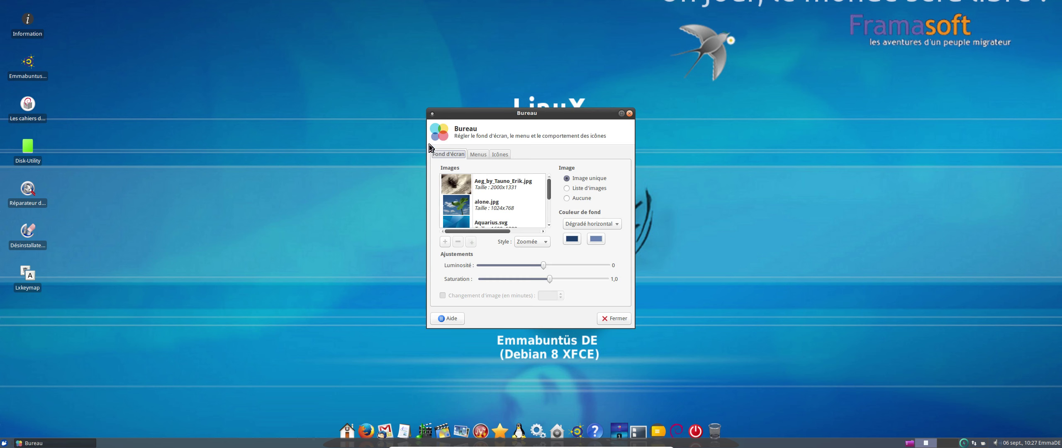
drag(568, 114, 443, 96)
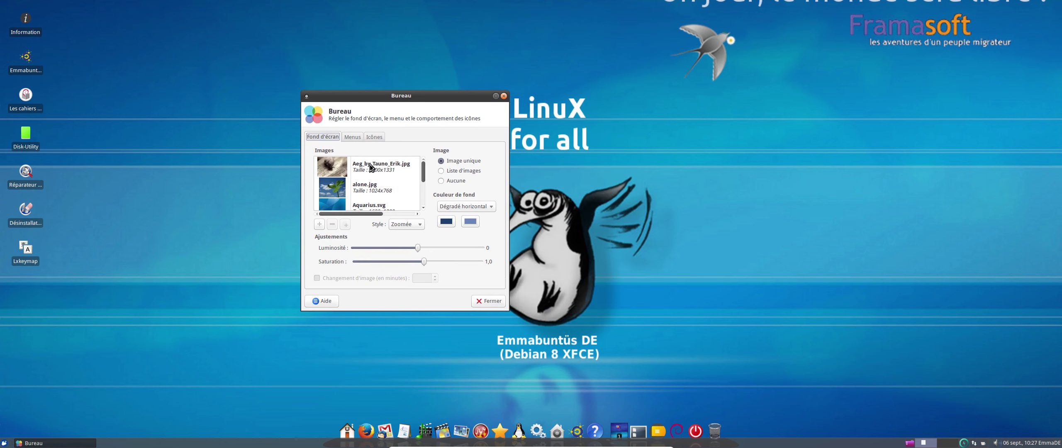
click(372, 168)
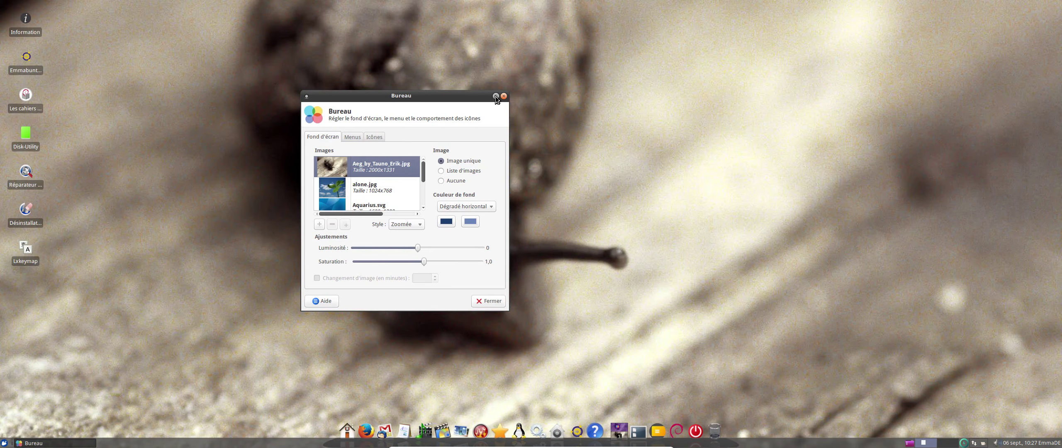
drag(480, 101, 160, 437)
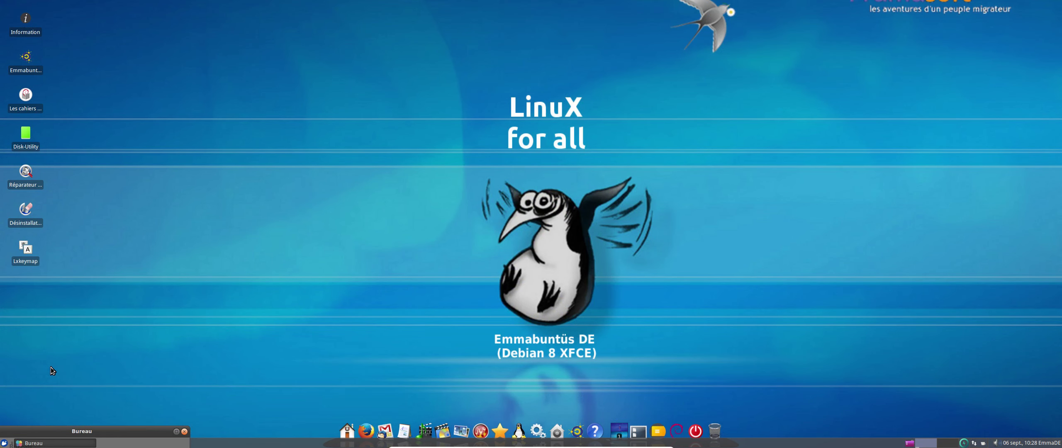
- Bring the desktop settings dialog back into view, examine the full wallpaper list in the maximized window, and close it
drag(92, 430, 221, 131)
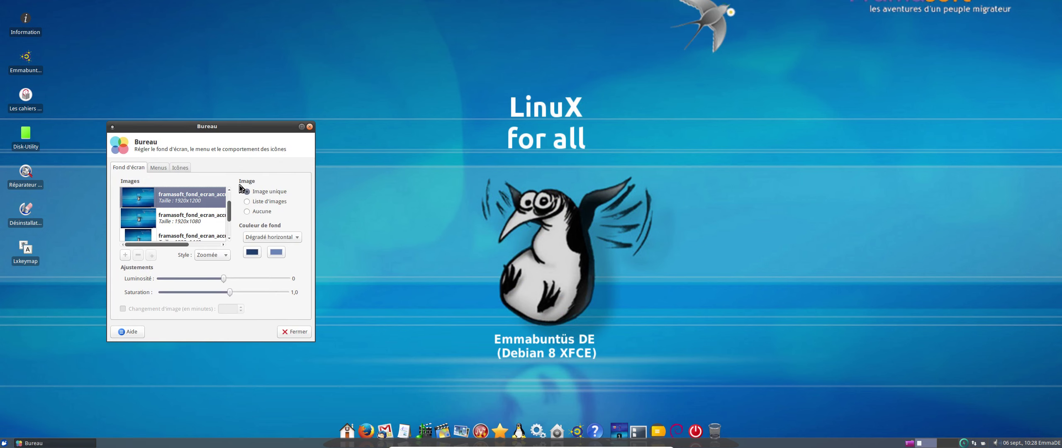
click(302, 127)
scroll(228, 218, down, 15)
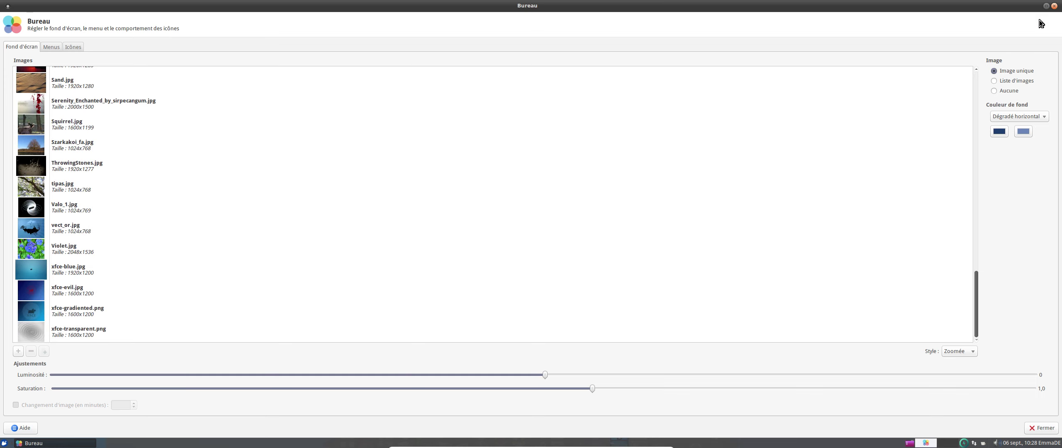
click(1053, 6)
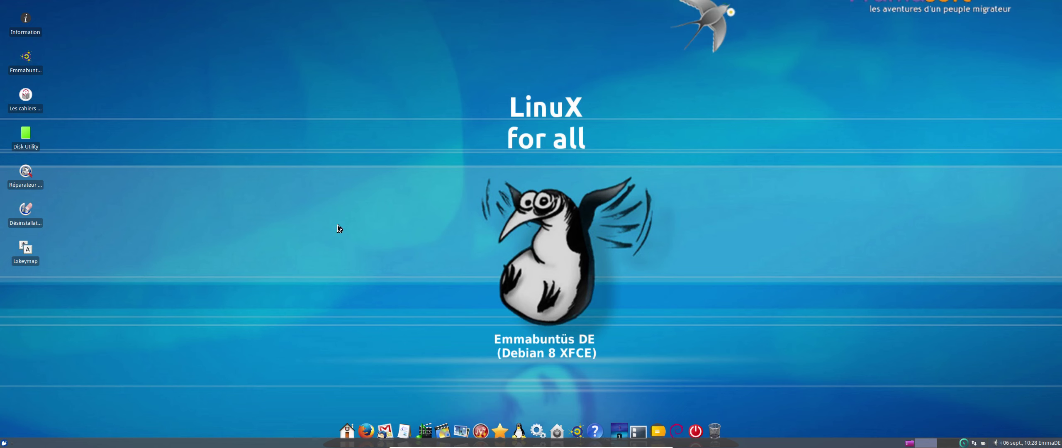
- Open the Xfce settings manager, review its available modules in the maximized window, and close it
click(5, 442)
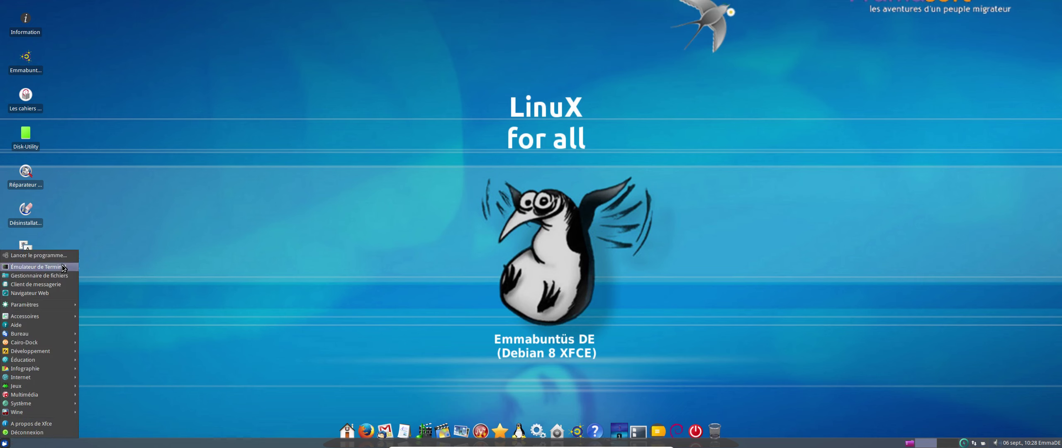
mouse_move(54, 307)
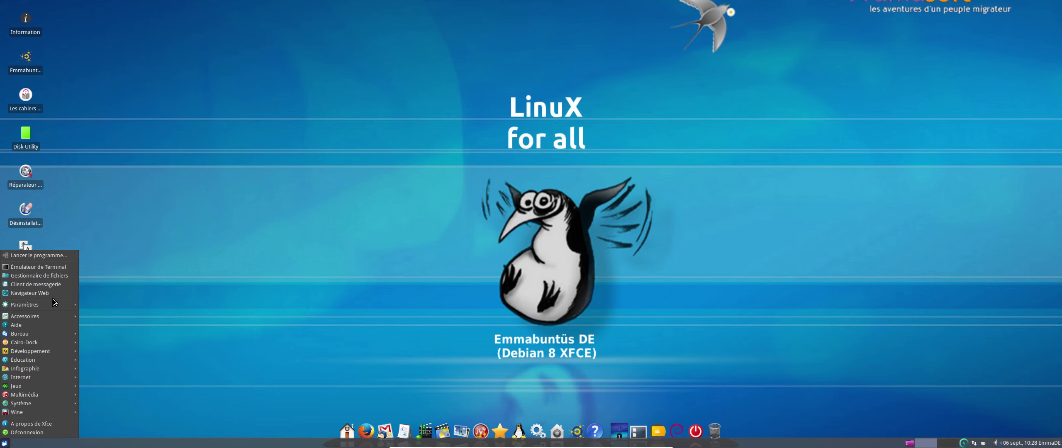
mouse_move(54, 333)
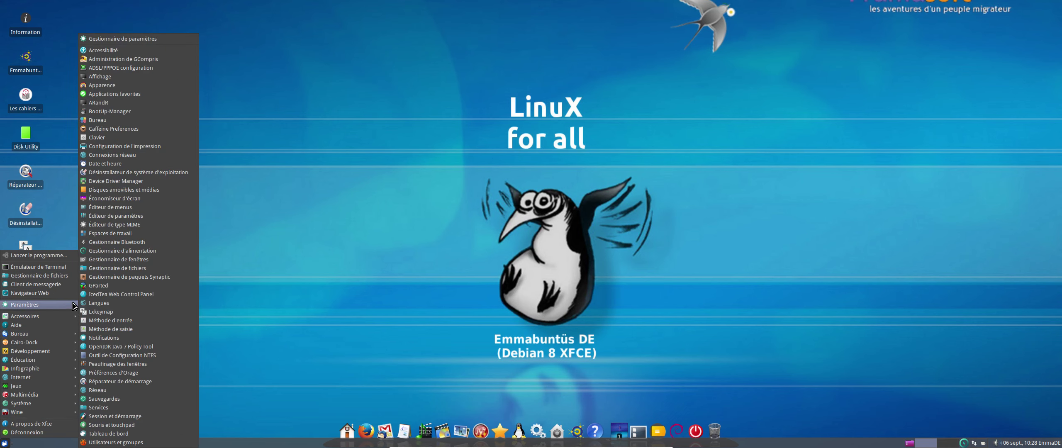
click(170, 39)
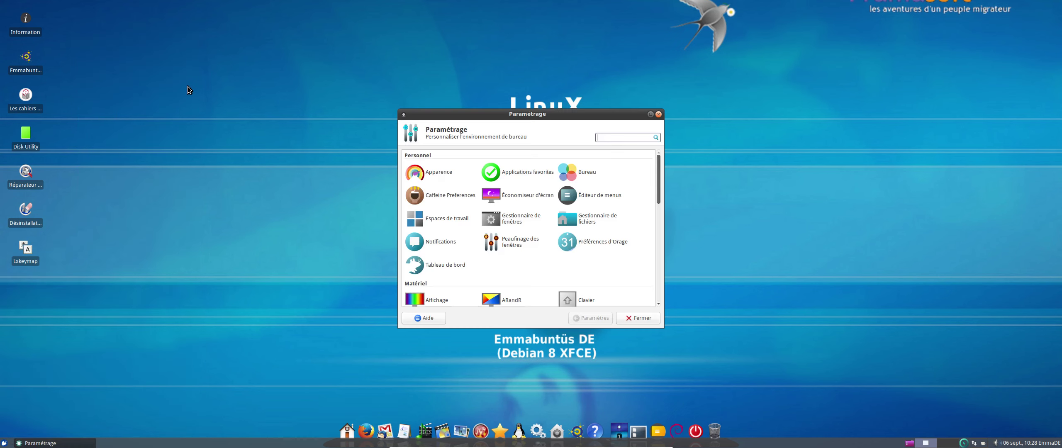
click(650, 114)
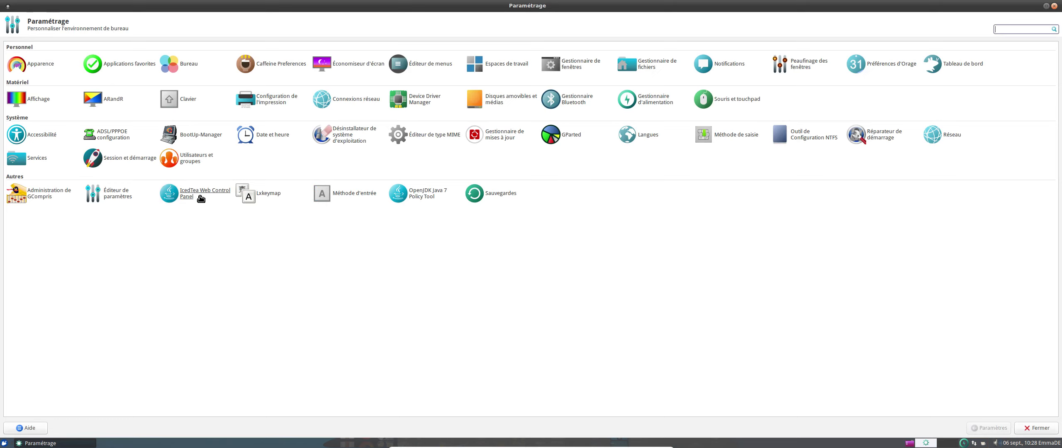
click(1054, 7)
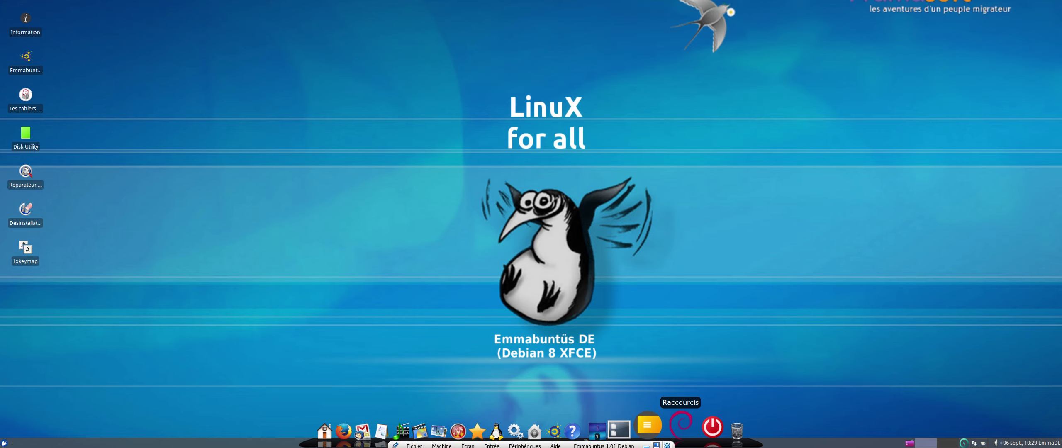
- Power off the Emmabuntus 1.01 Debian virtual machine
click(667, 442)
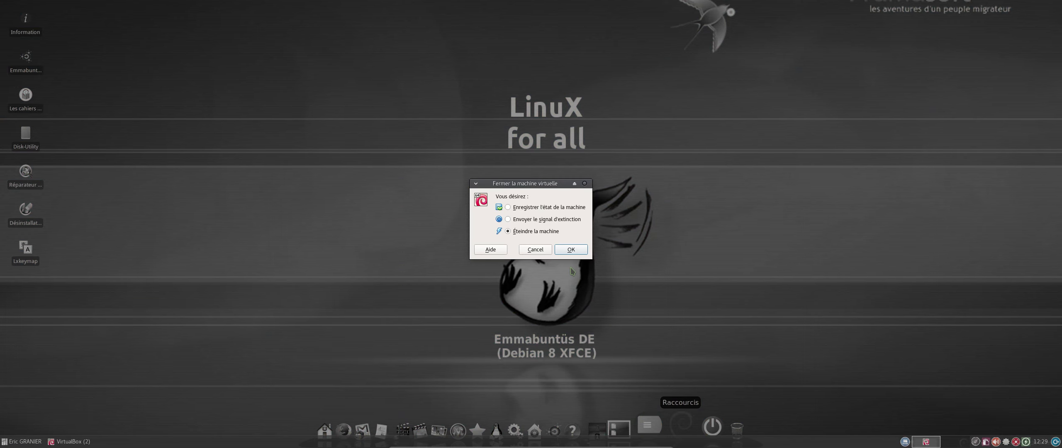
click(570, 249)
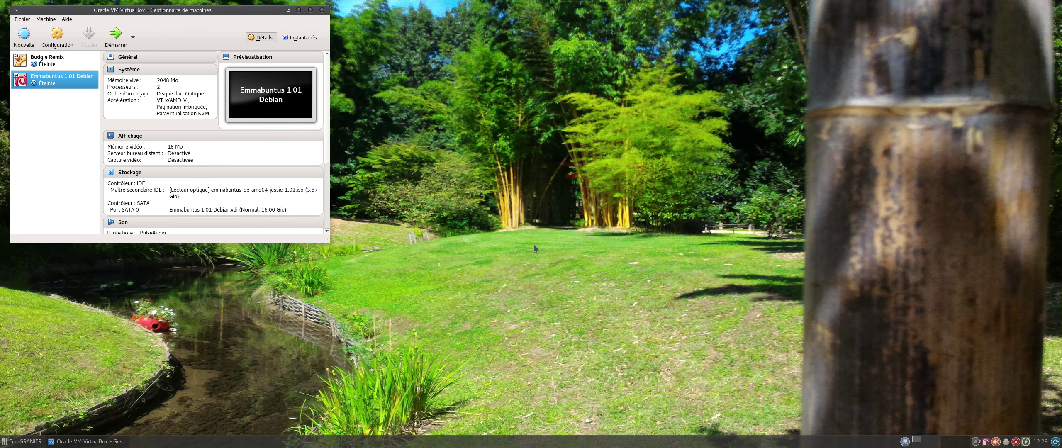